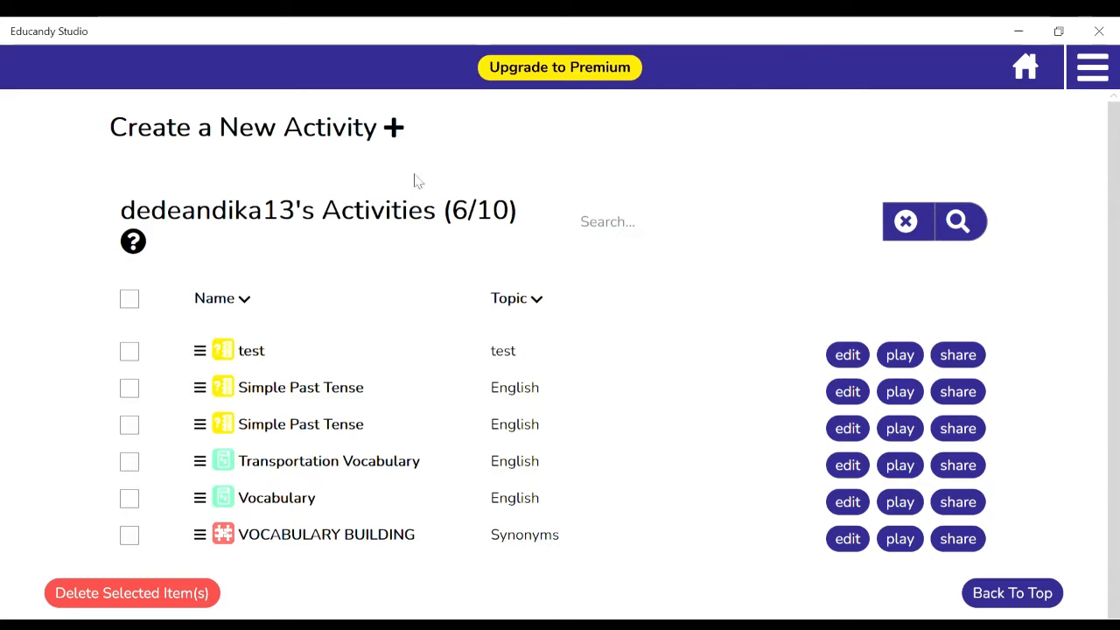
mouse_move(1118, 266)
mouse_down()
mouse_move(1119, 233)
mouse_move(1103, 251)
mouse_up()
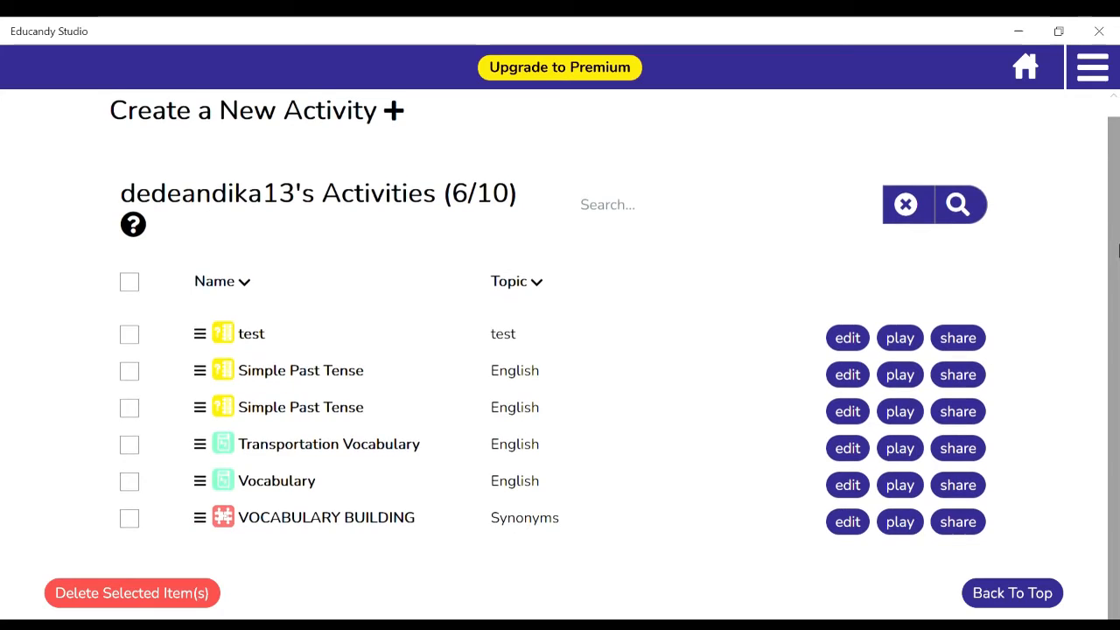
scroll(978, 263, up, 1)
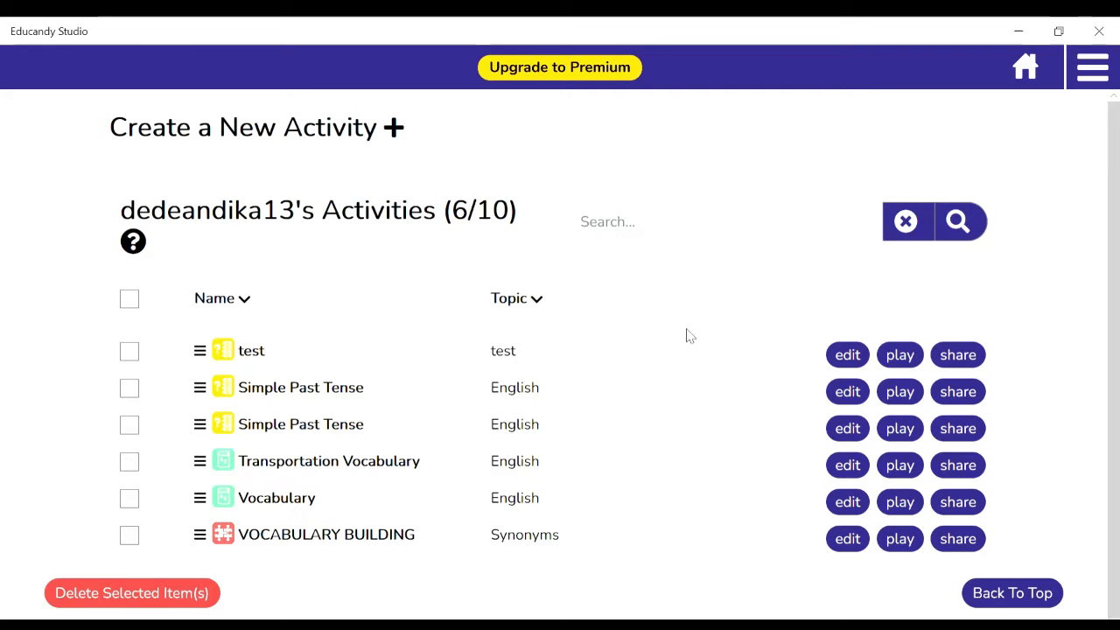
scroll(564, 339, down, 1)
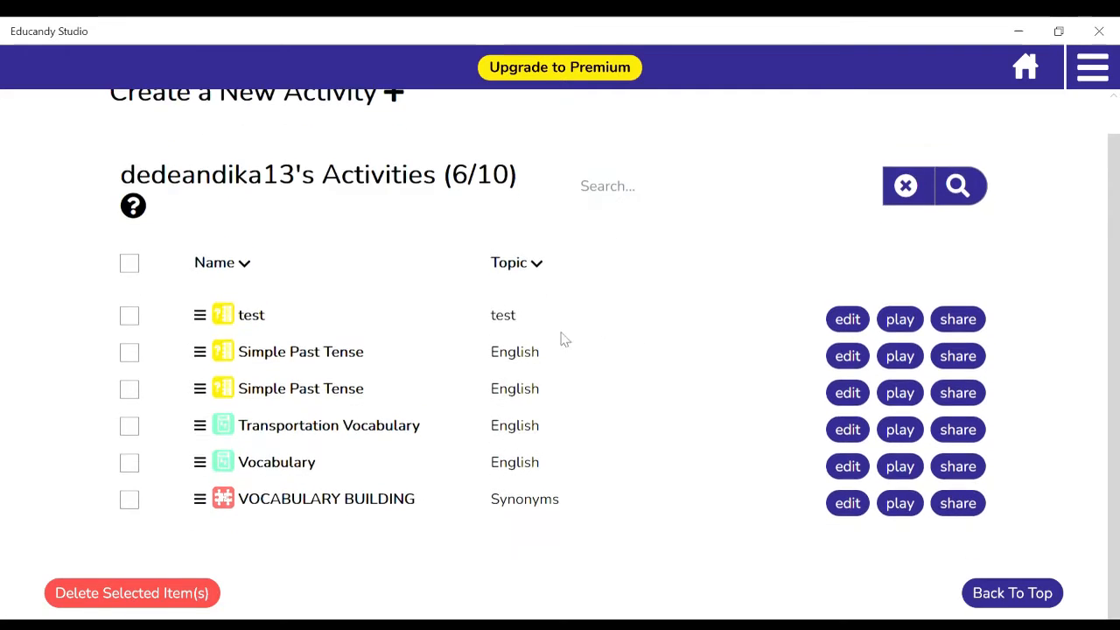
scroll(564, 339, up, 1)
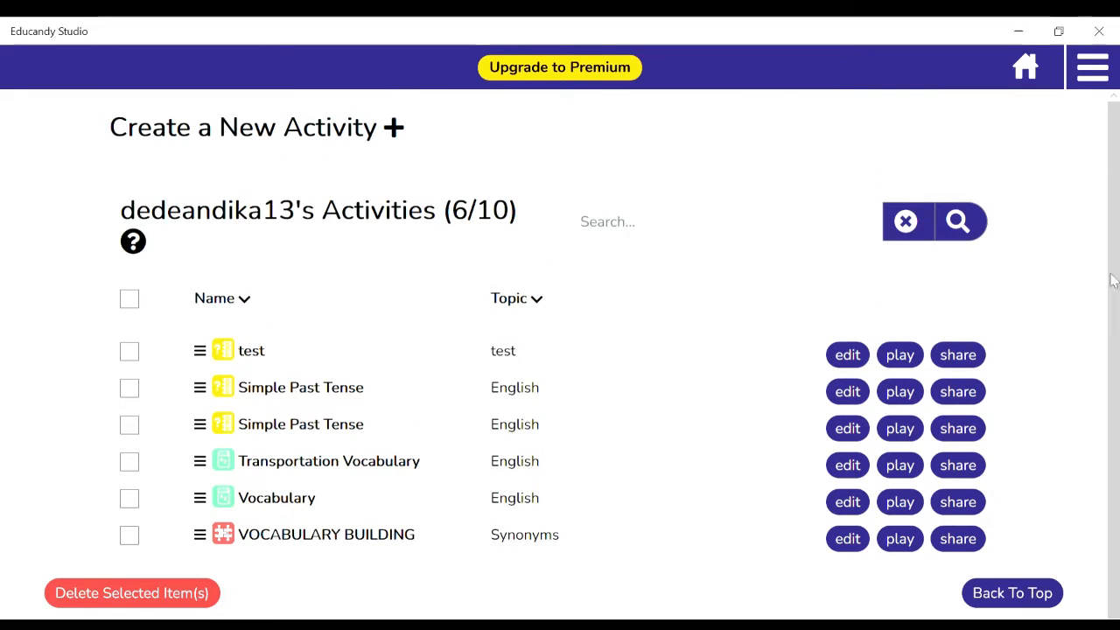
scroll(1112, 280, down, 1)
scroll(1063, 273, up, 1)
Show the new-activity types and view the descriptions of Words, Matching Pairs and Quiz Questions
click(346, 132)
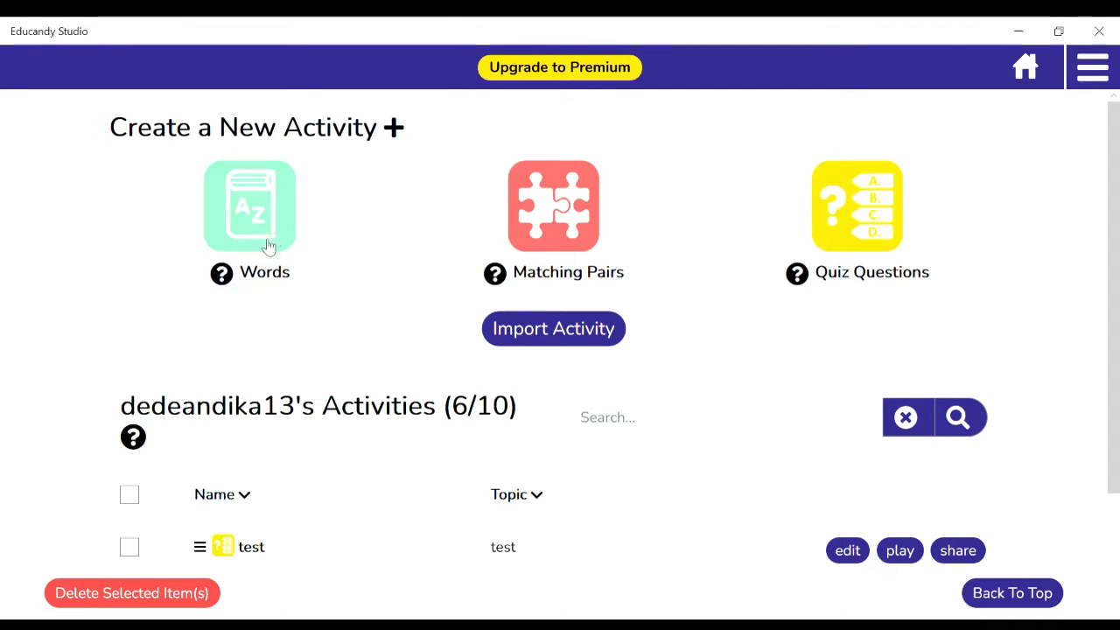
click(222, 275)
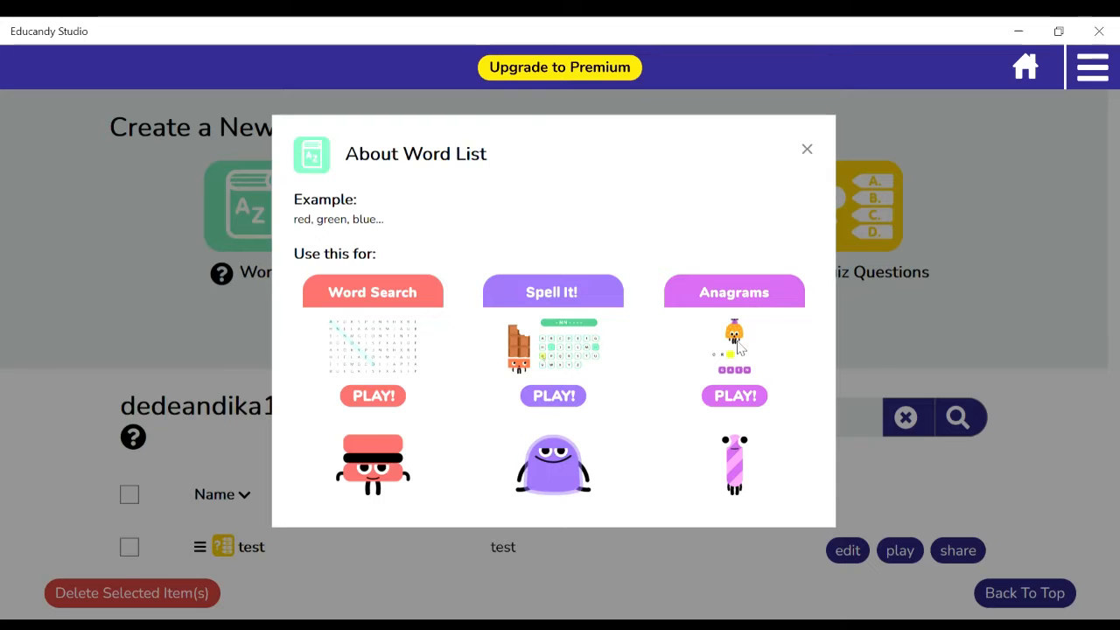
click(808, 150)
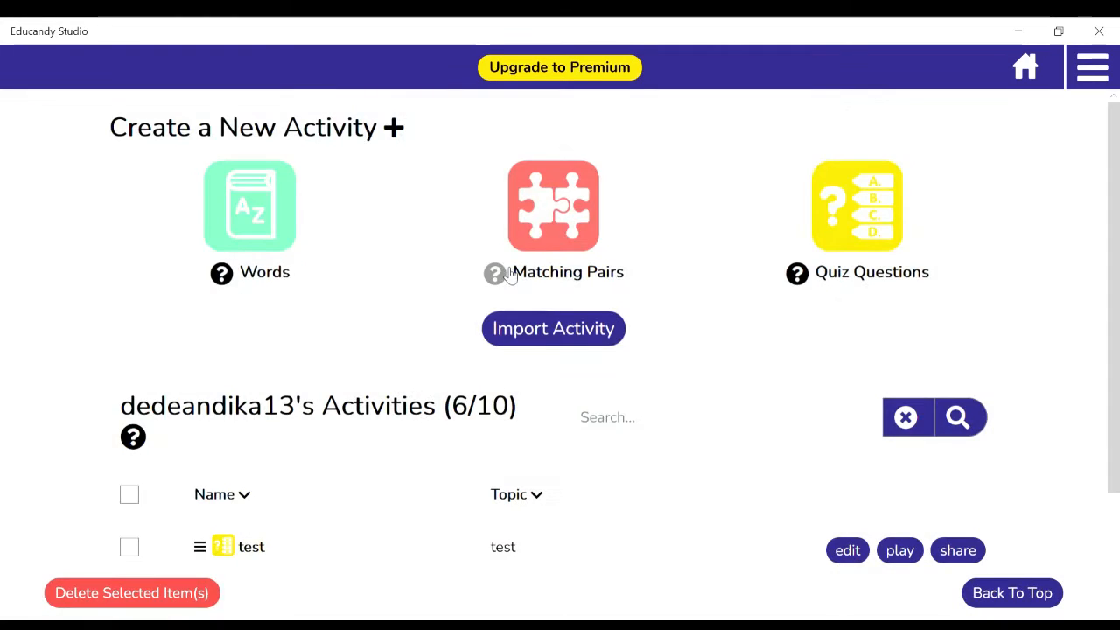
click(495, 274)
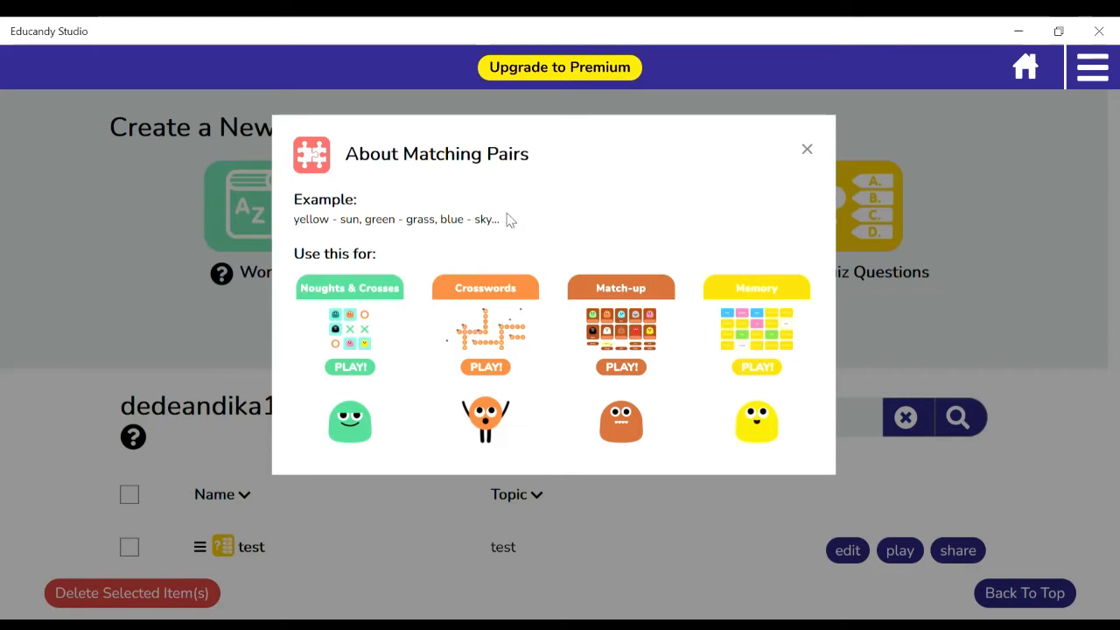
click(806, 149)
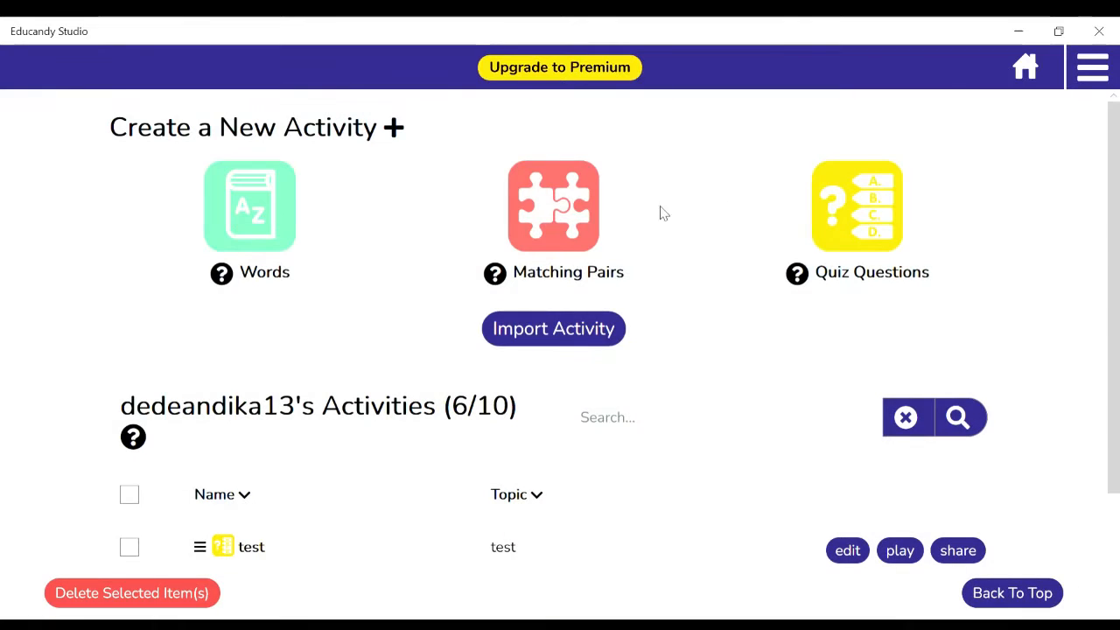
click(797, 272)
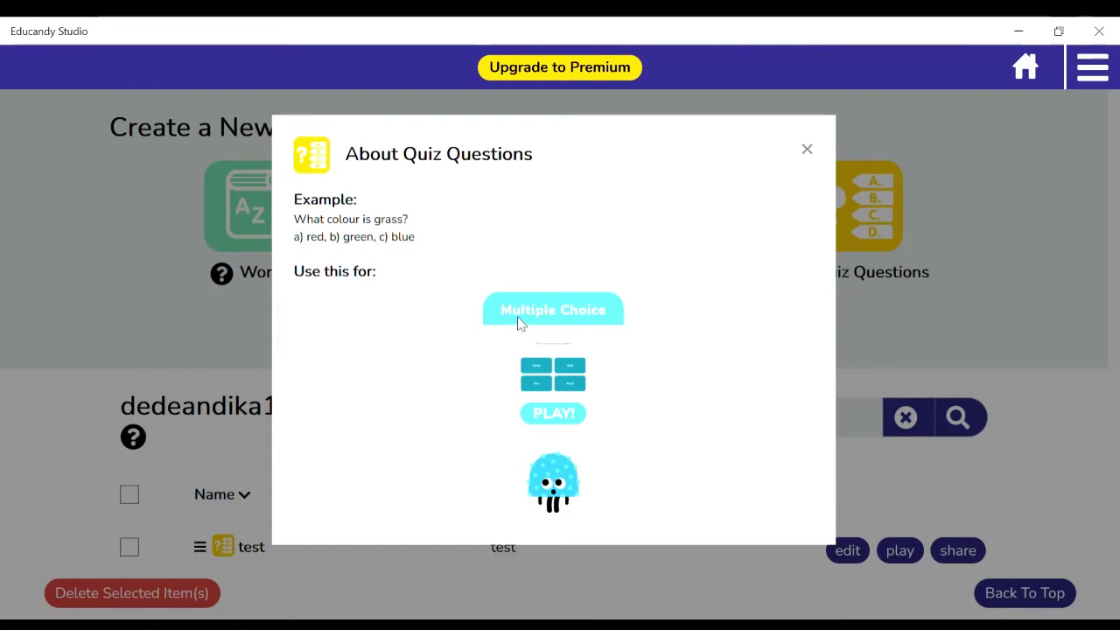
click(807, 149)
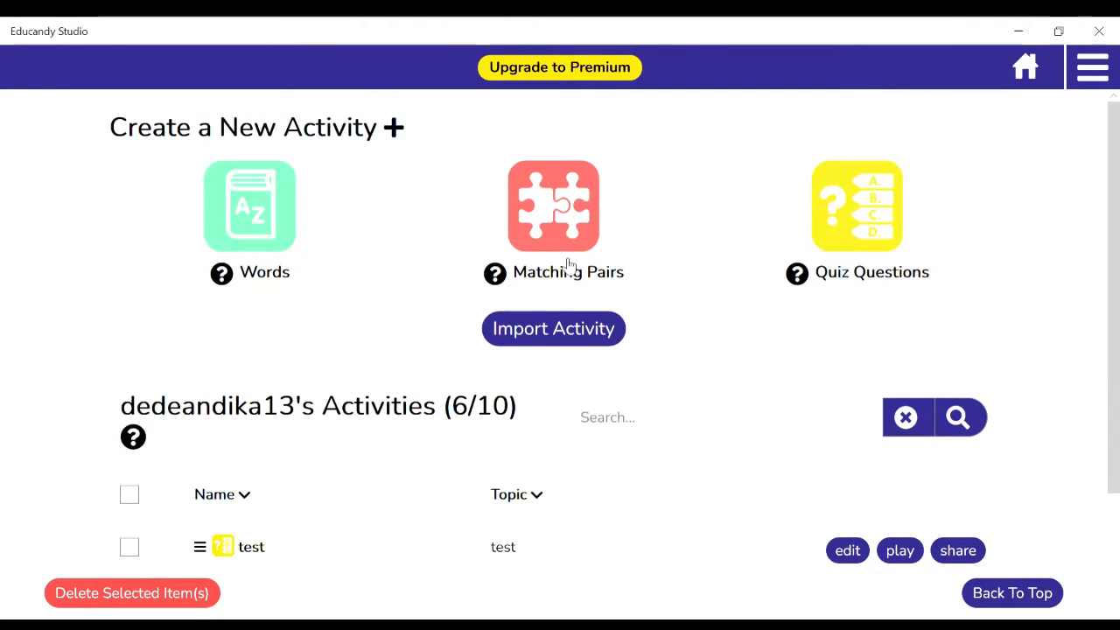
Review which games the Words and Matching Pairs activity types can be used for
click(223, 276)
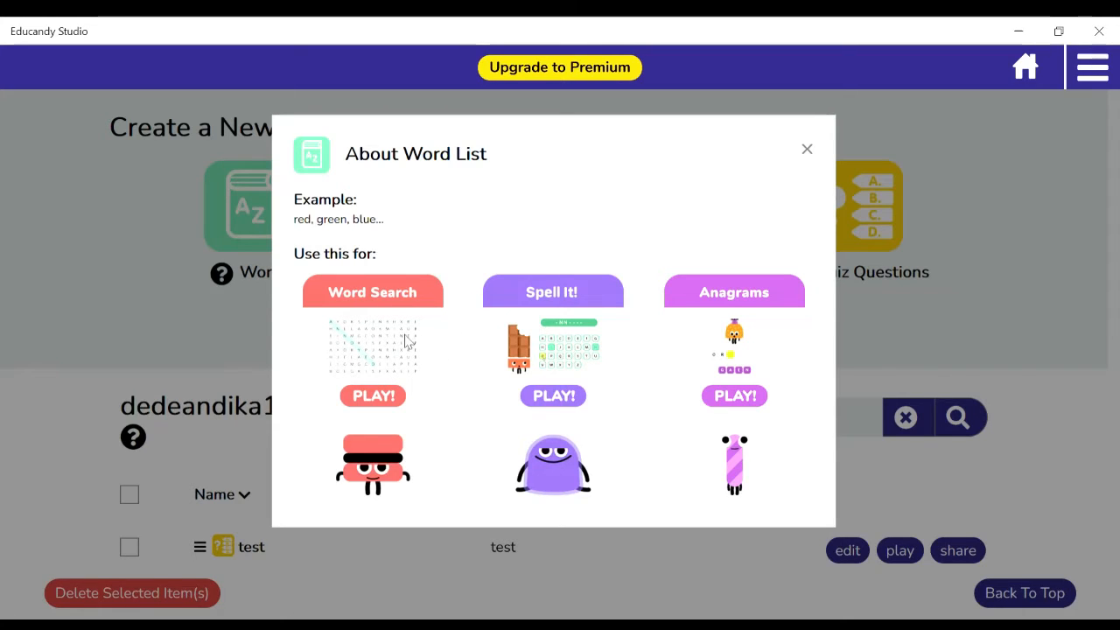
click(809, 150)
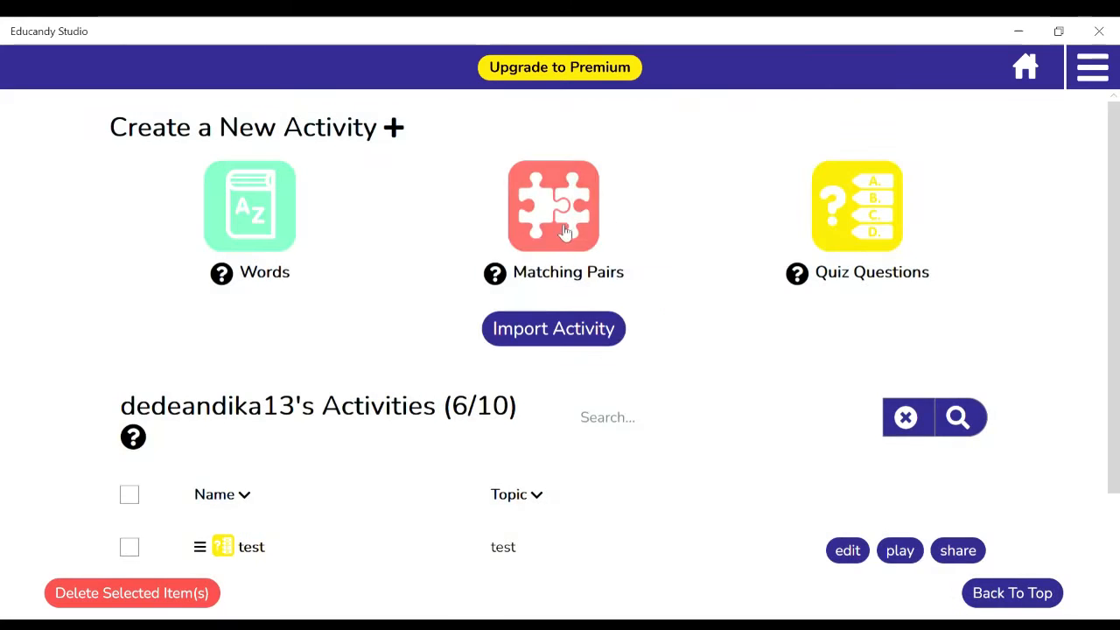
click(494, 273)
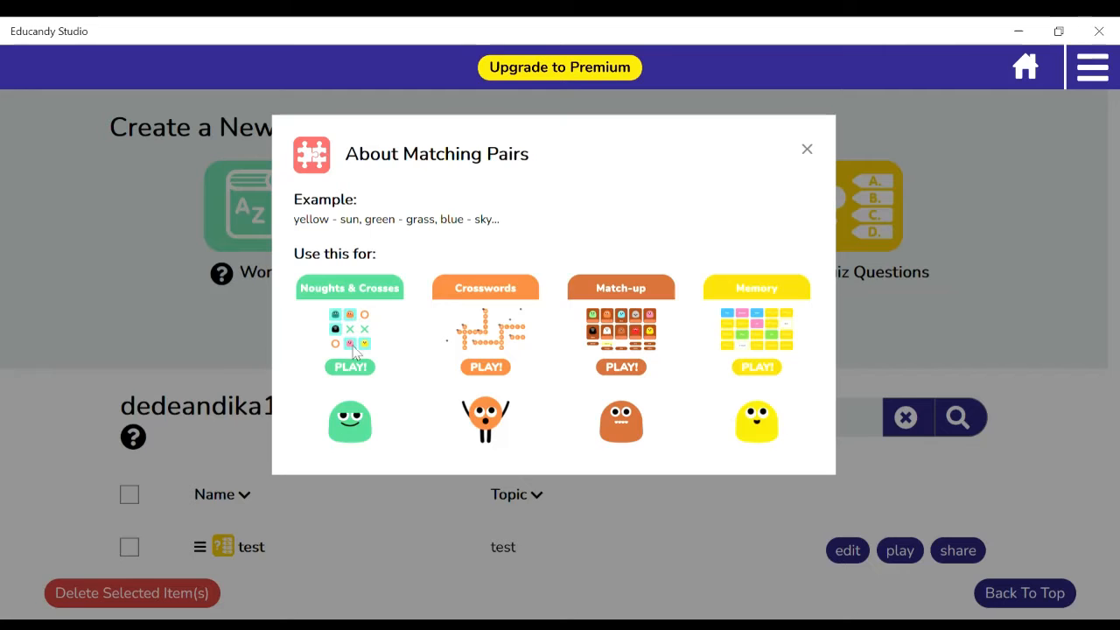
click(812, 151)
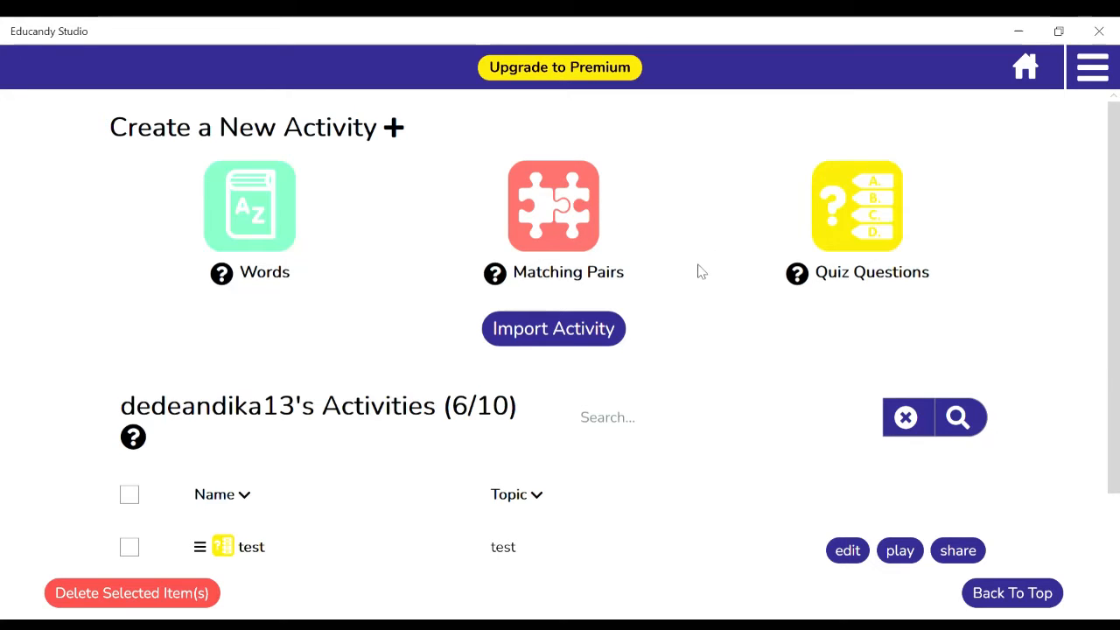
Create a Quiz Questions activity named "Simple Past Tense" with the subject "English"
click(865, 214)
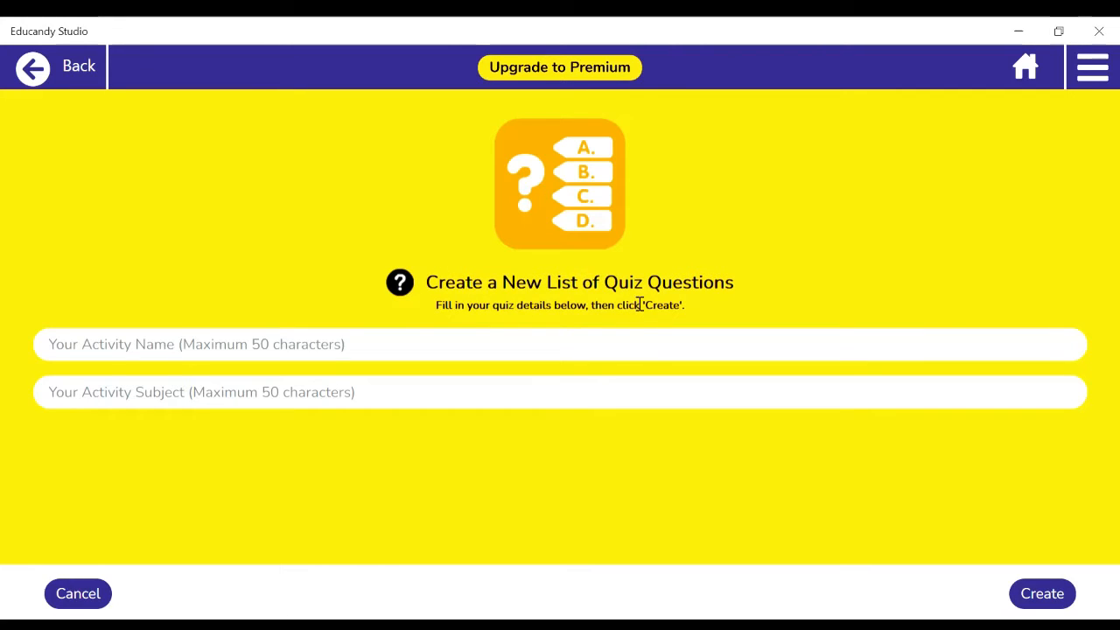
click(347, 358)
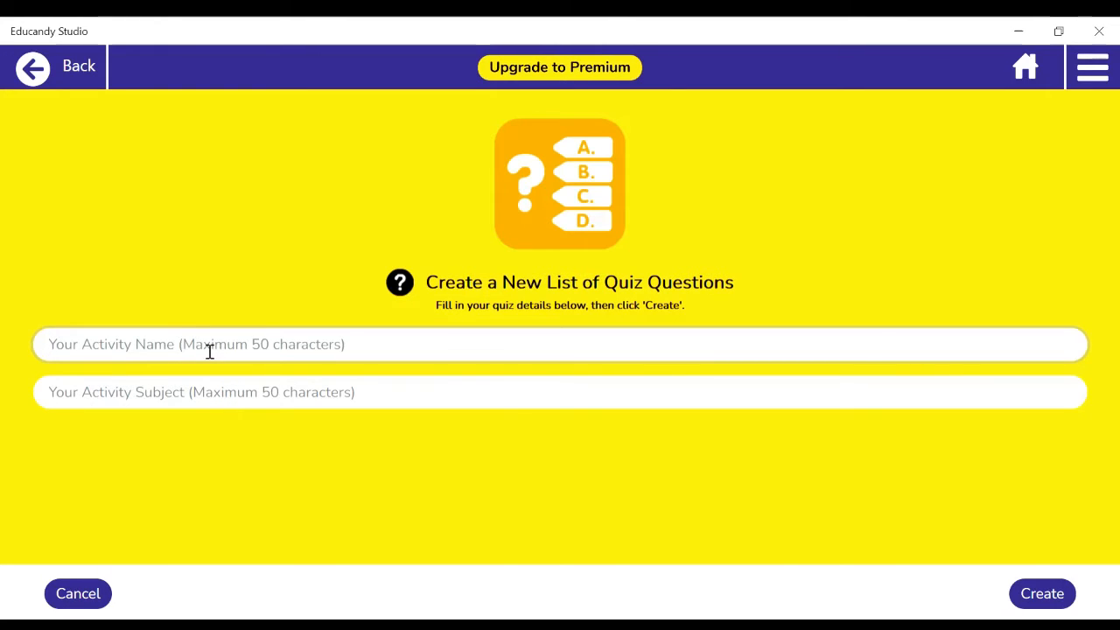
text(Simple Past Tense)
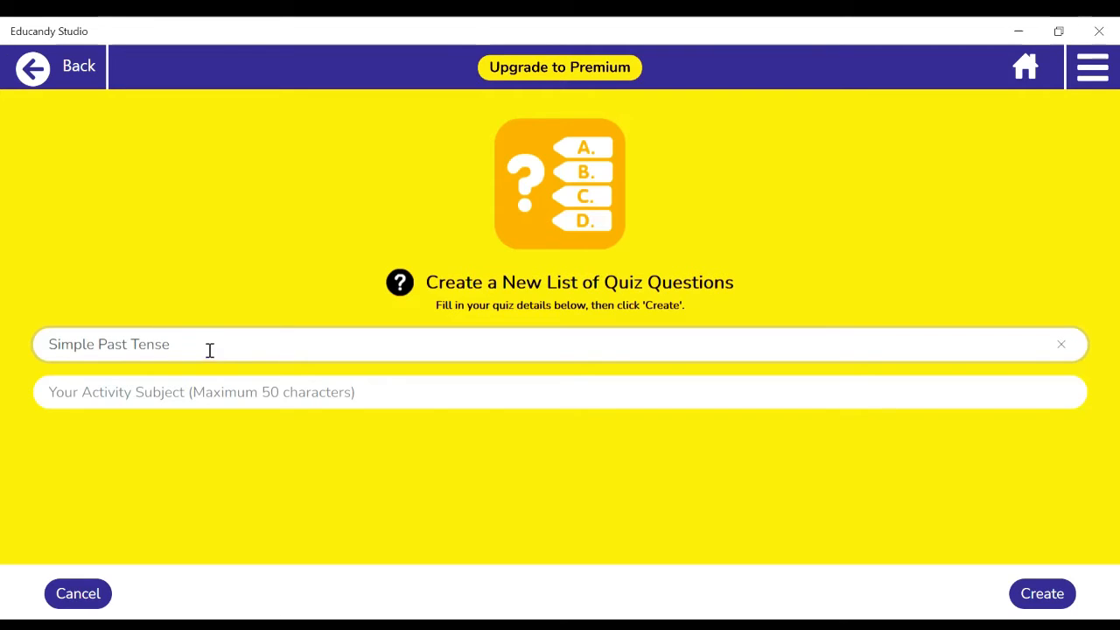
click(193, 398)
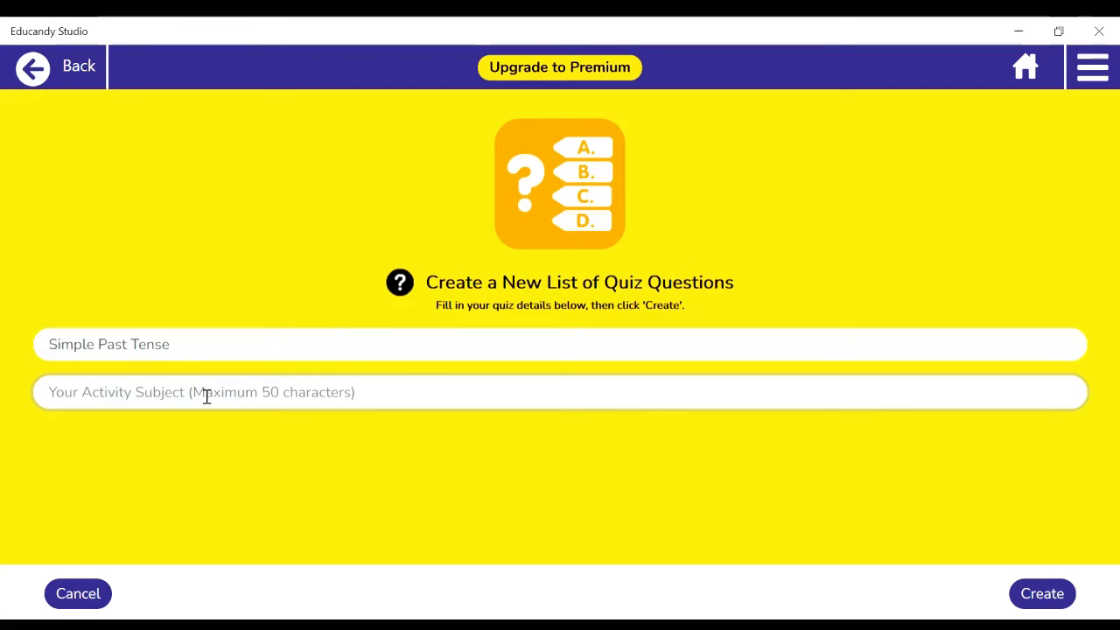
text(English)
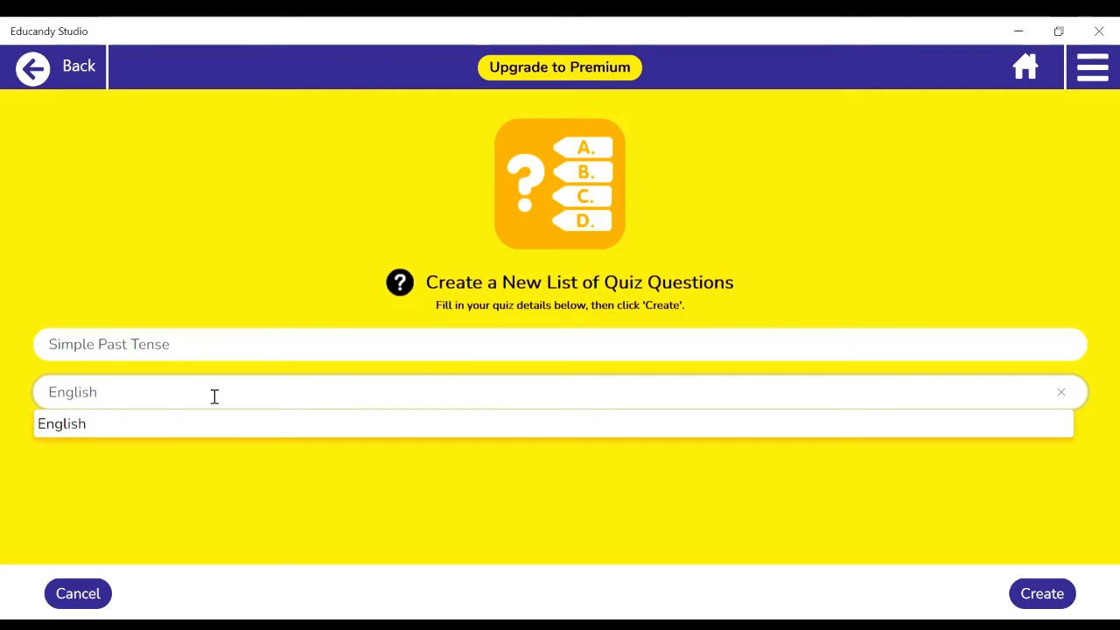
click(197, 424)
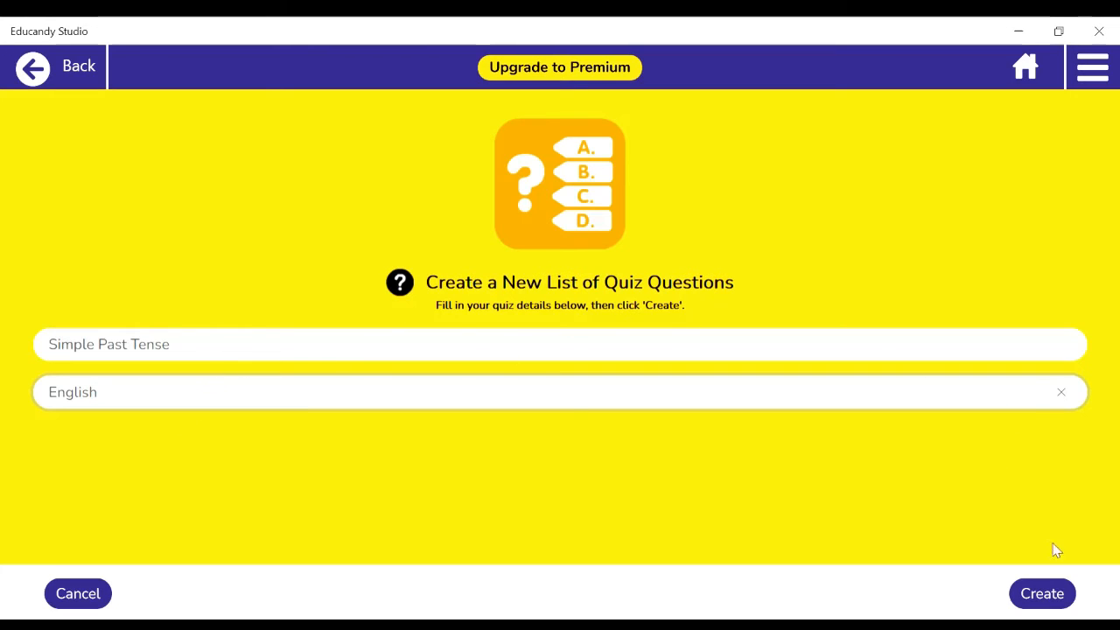
click(1043, 595)
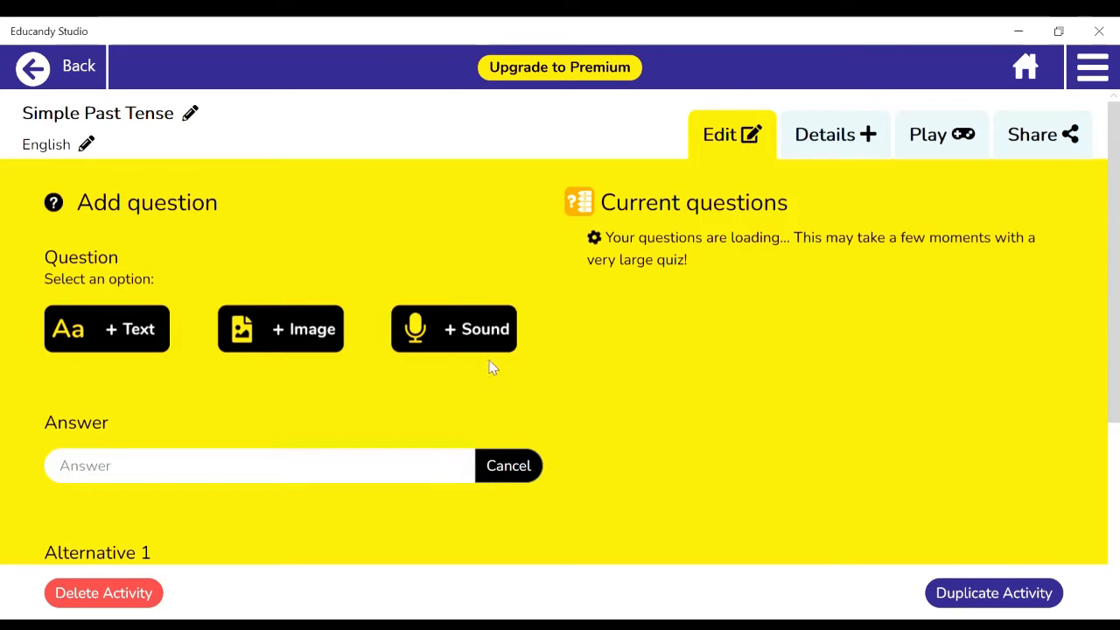
Add a text question reading "We ... in this restaurant 2 days ago."
scroll(537, 365, down, 3)
scroll(539, 372, up, 3)
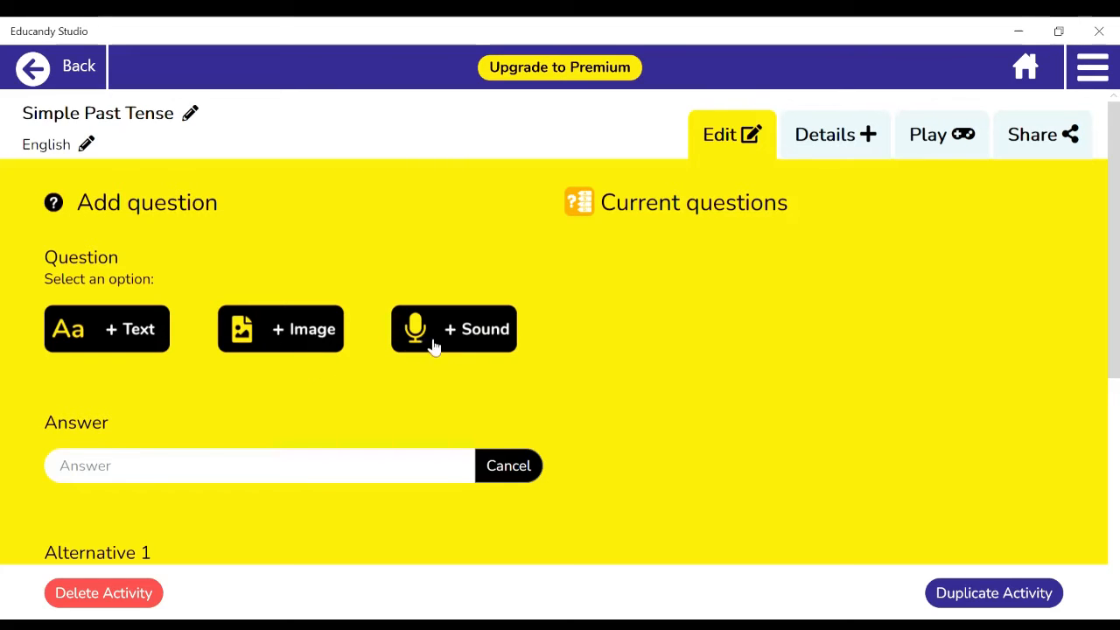
click(145, 337)
click(136, 310)
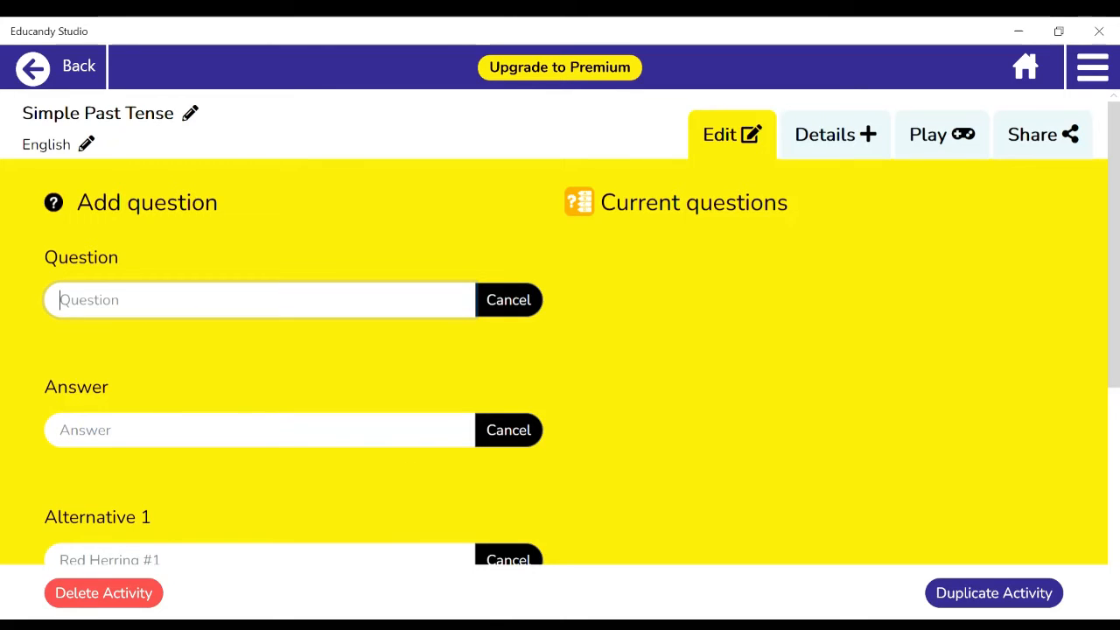
click(474, 626)
click(265, 302)
text(We ... in this restaurant 2 days ago.)
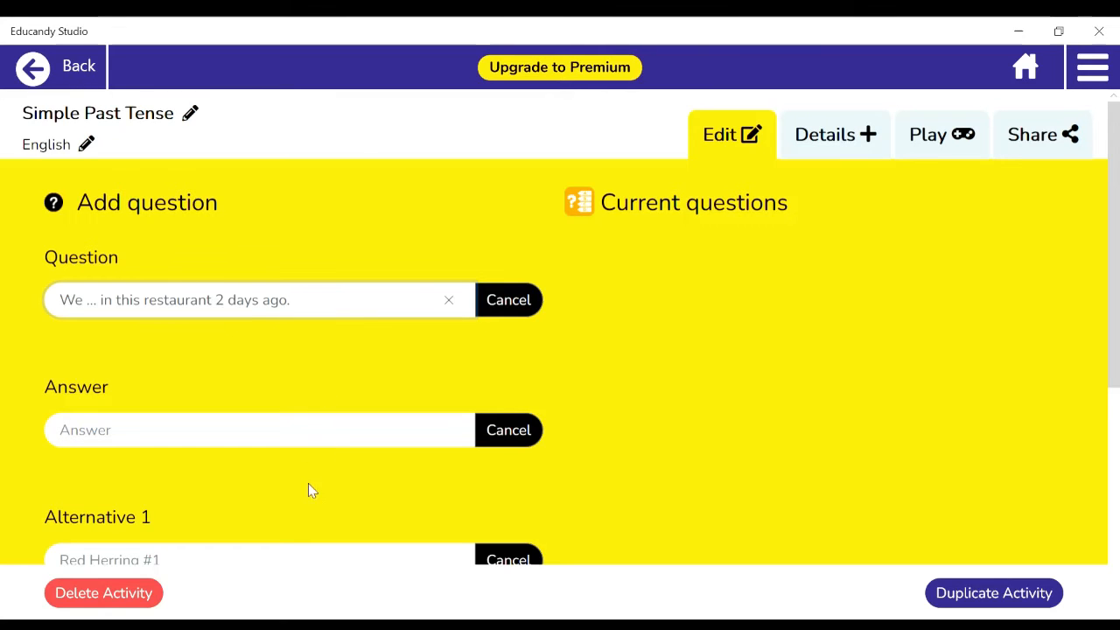
Set the correct answer of the restaurant question to "Ate"
scroll(182, 370, down, 1)
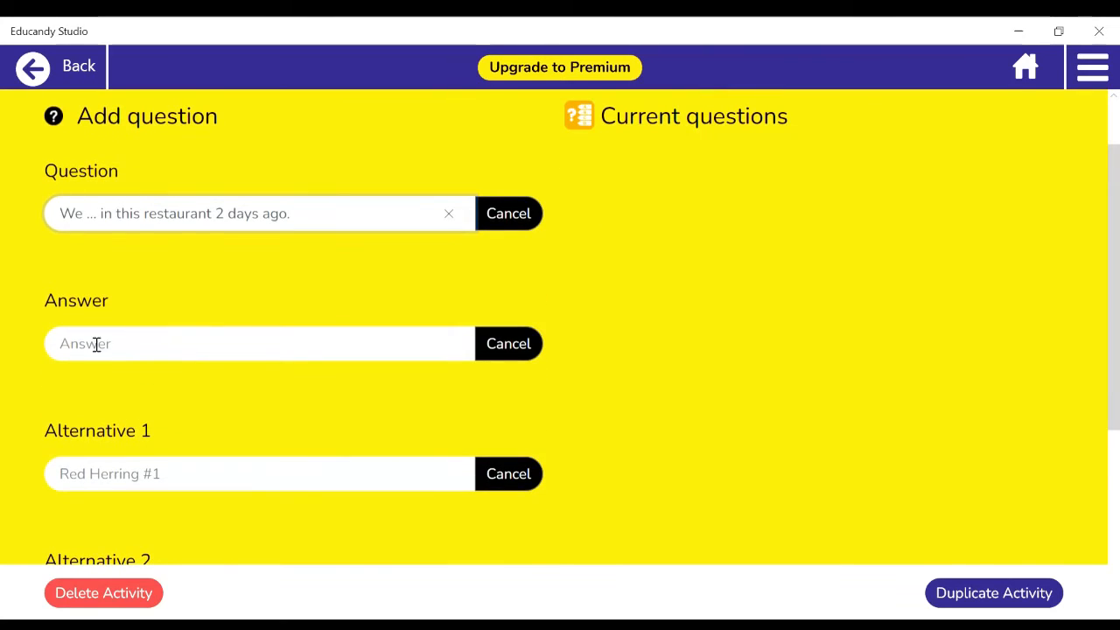
scroll(129, 278, down, 1)
click(155, 267)
scroll(242, 349, up, 1)
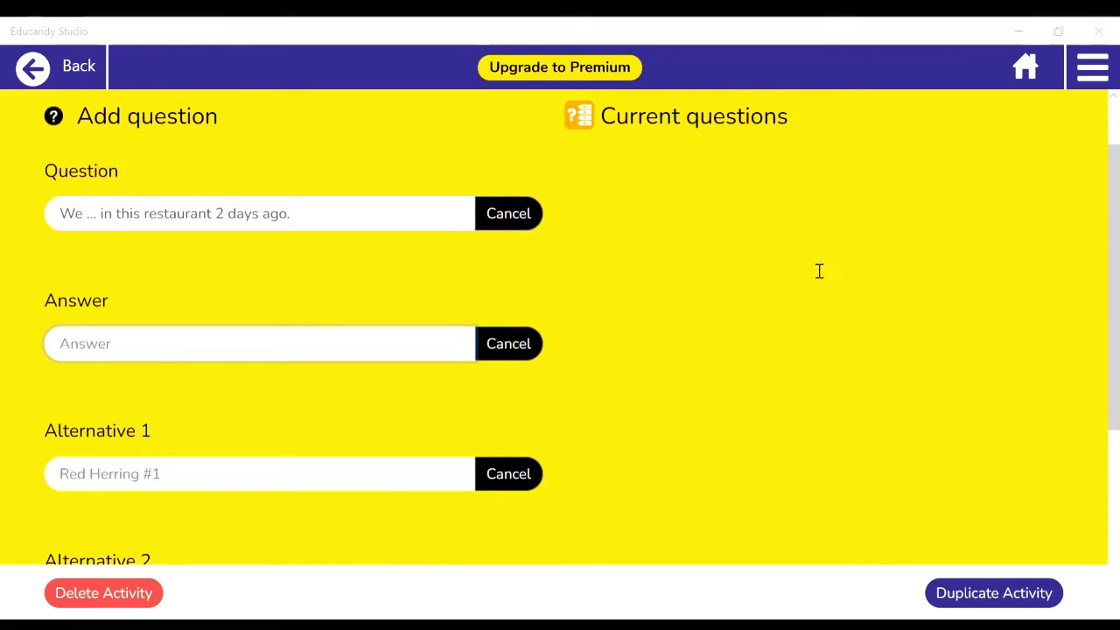
click(293, 343)
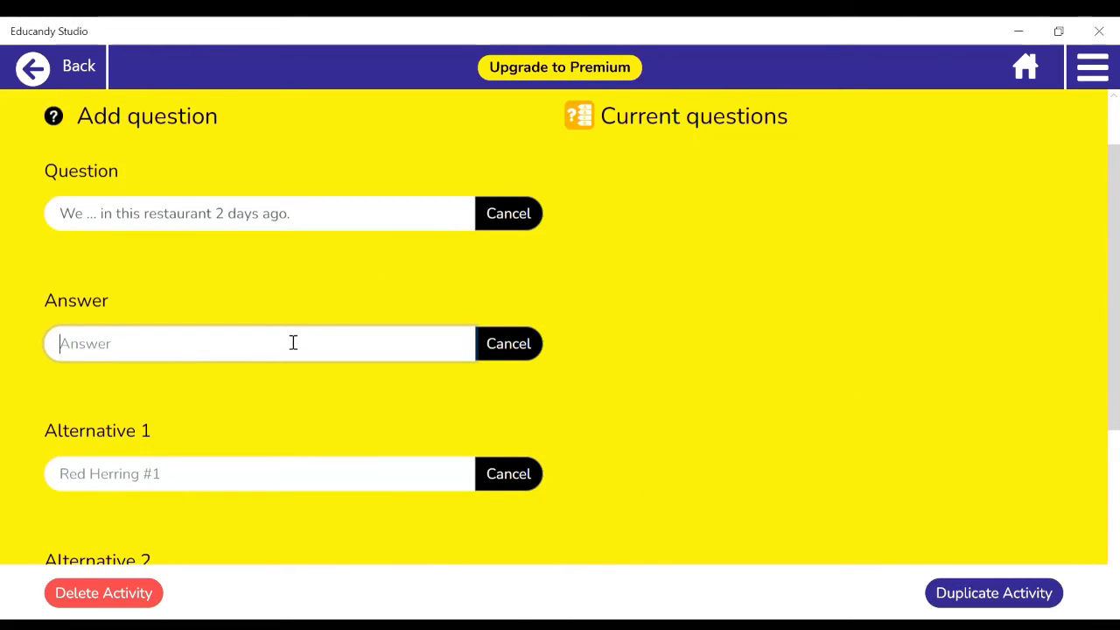
text(Ate)
Fill in Alternative 1 with "Eaten" and Alternative 2 with "Eating"
scroll(280, 361, down, 2)
click(202, 305)
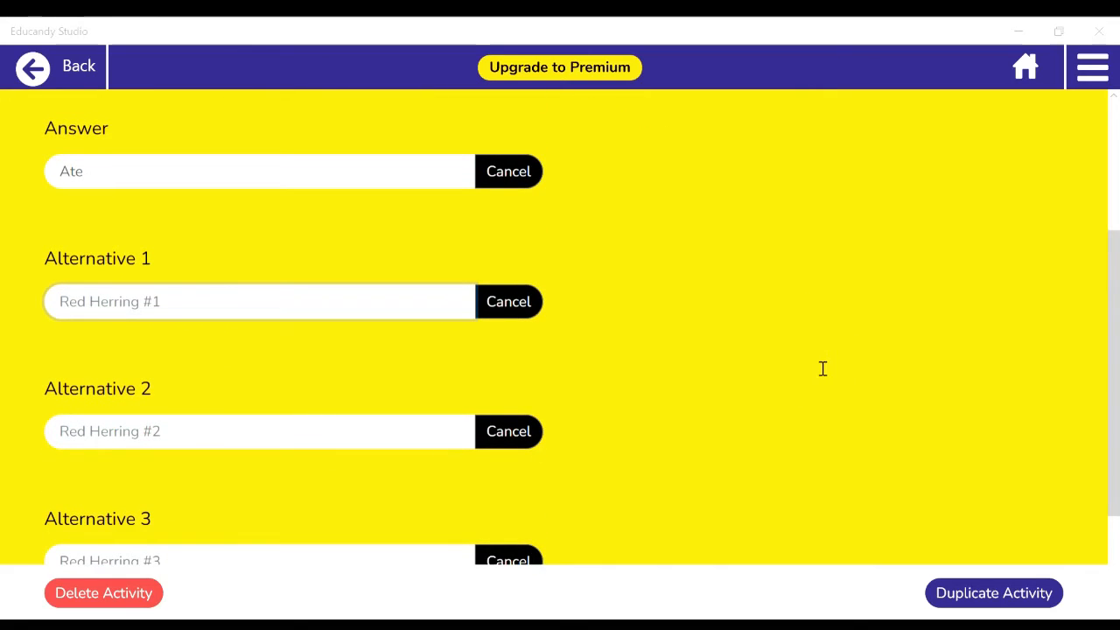
click(405, 301)
text(Eaten)
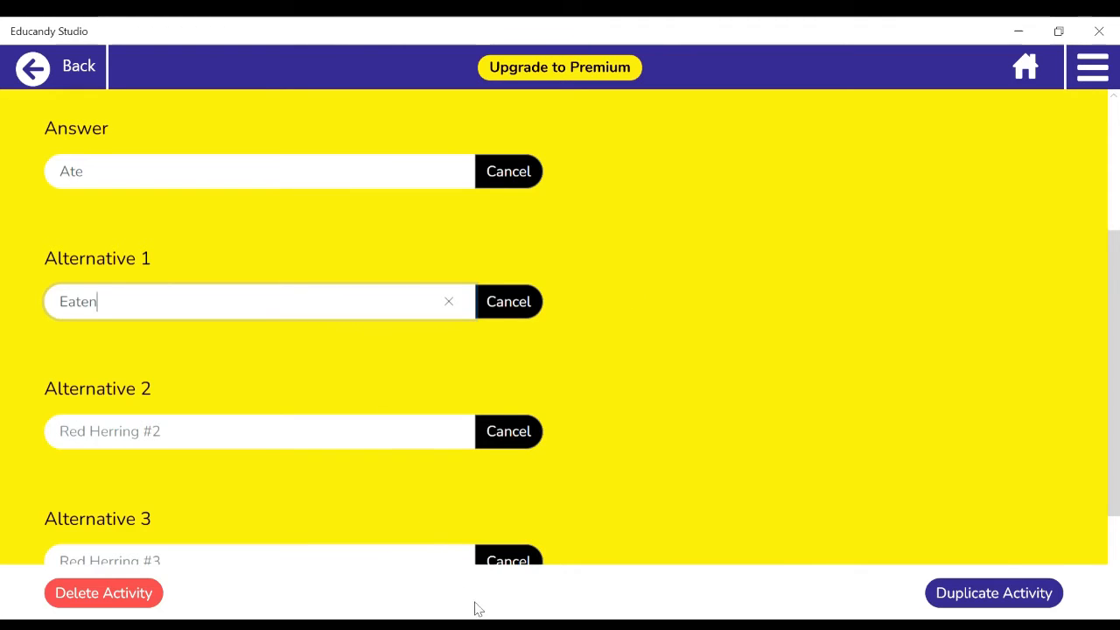
click(254, 437)
text(Eating)
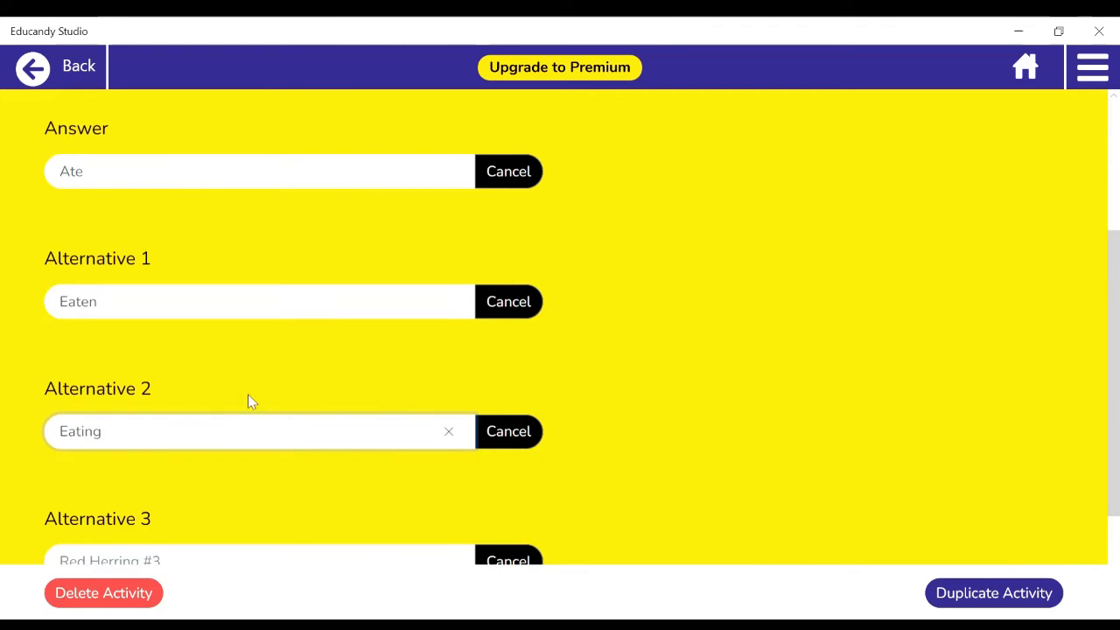
Enter a third wrong answer beginning with "Ea" as Alternative 3
scroll(227, 398, down, 2)
scroll(195, 390, up, 2)
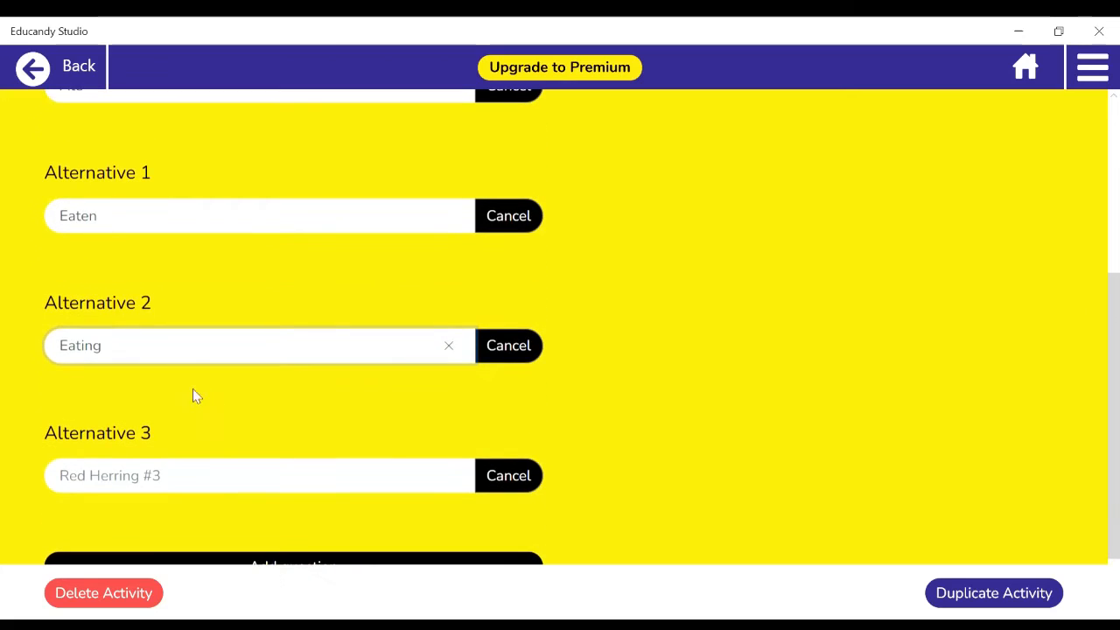
scroll(199, 392, down, 2)
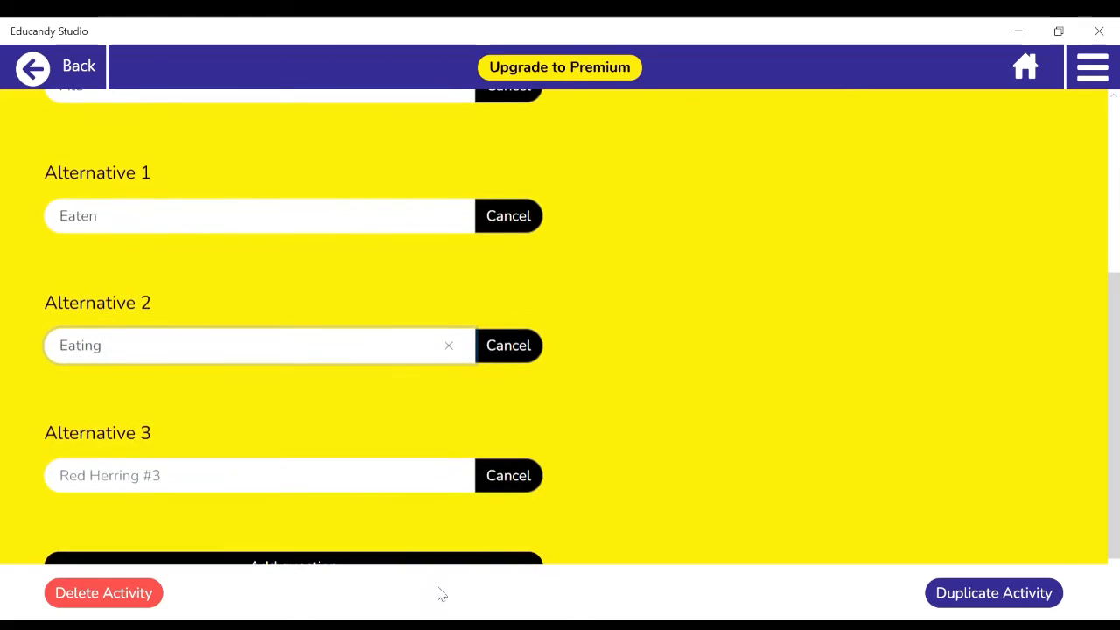
click(298, 495)
text(E)
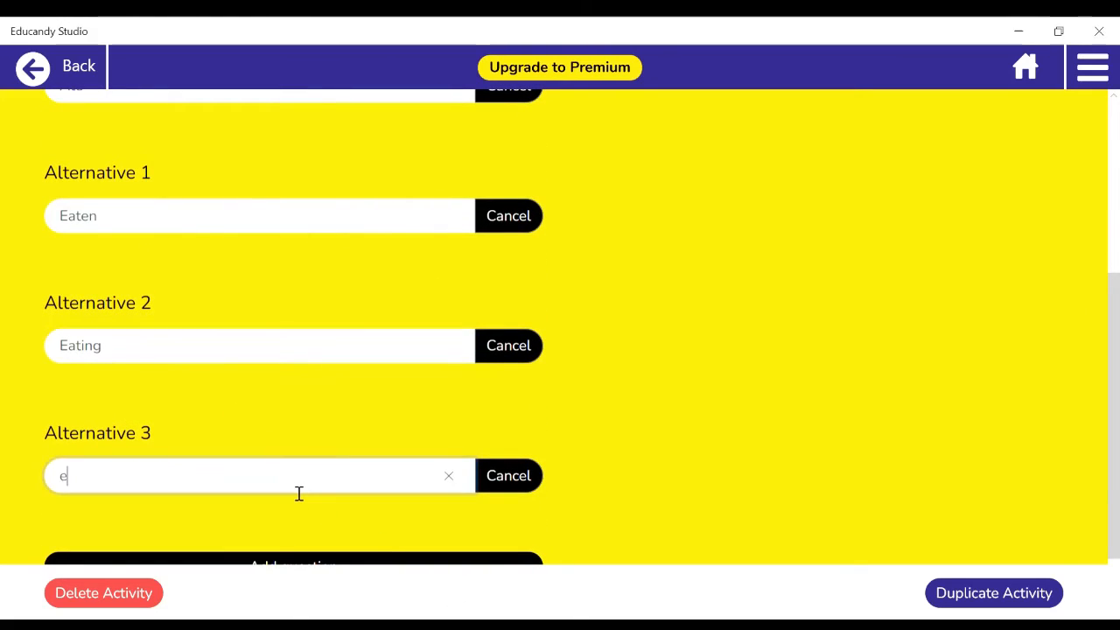
key(BackSpace)
text(Ea)
scroll(282, 477, up, 5)
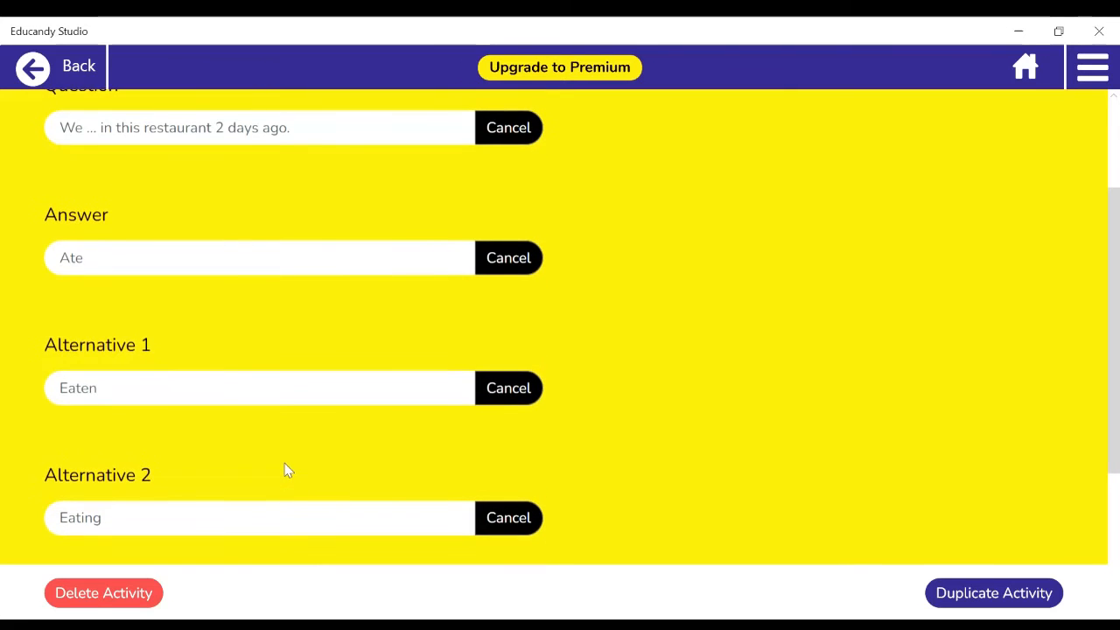
Check the completed restaurant question with its answer and alternatives, and add it to the activity's current questions
scroll(262, 402, down, 1)
scroll(249, 354, up, 1)
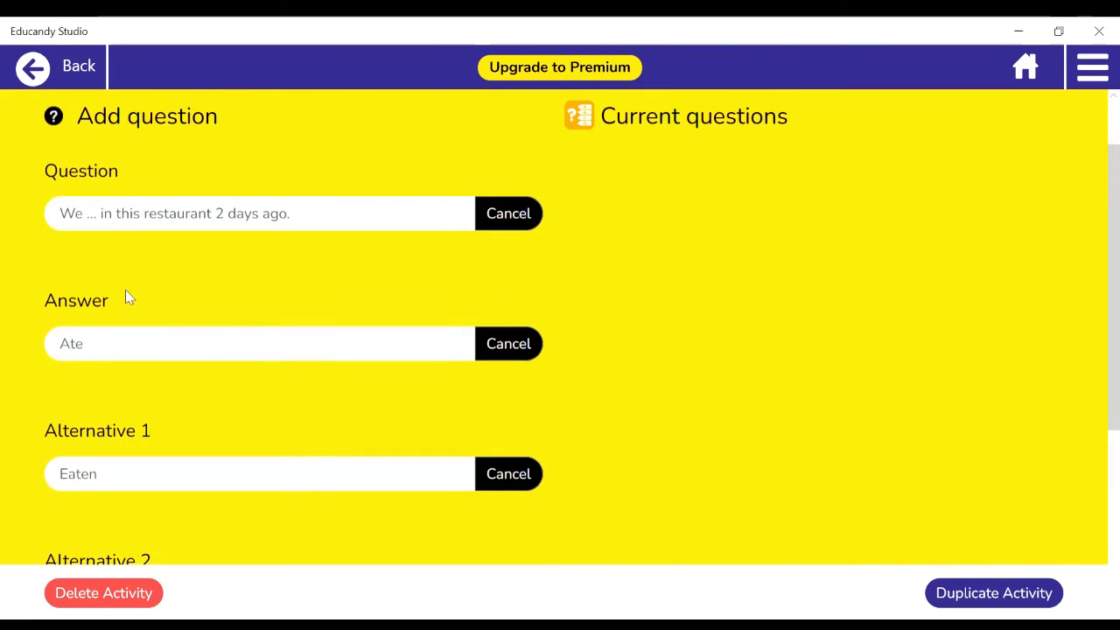
scroll(142, 335, down, 1)
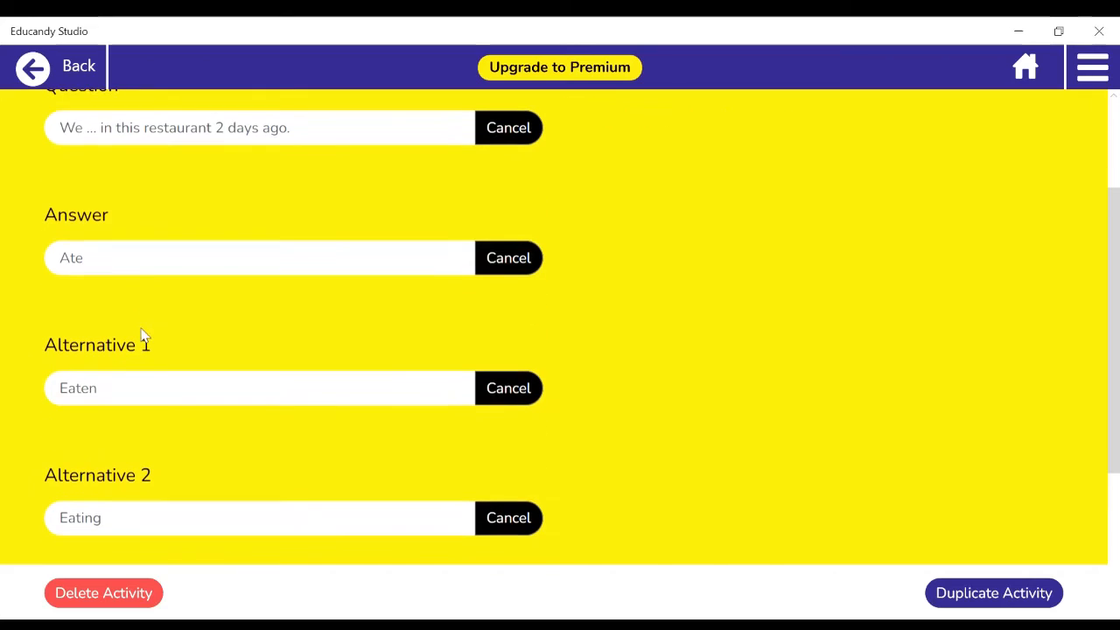
scroll(205, 394, up, 1)
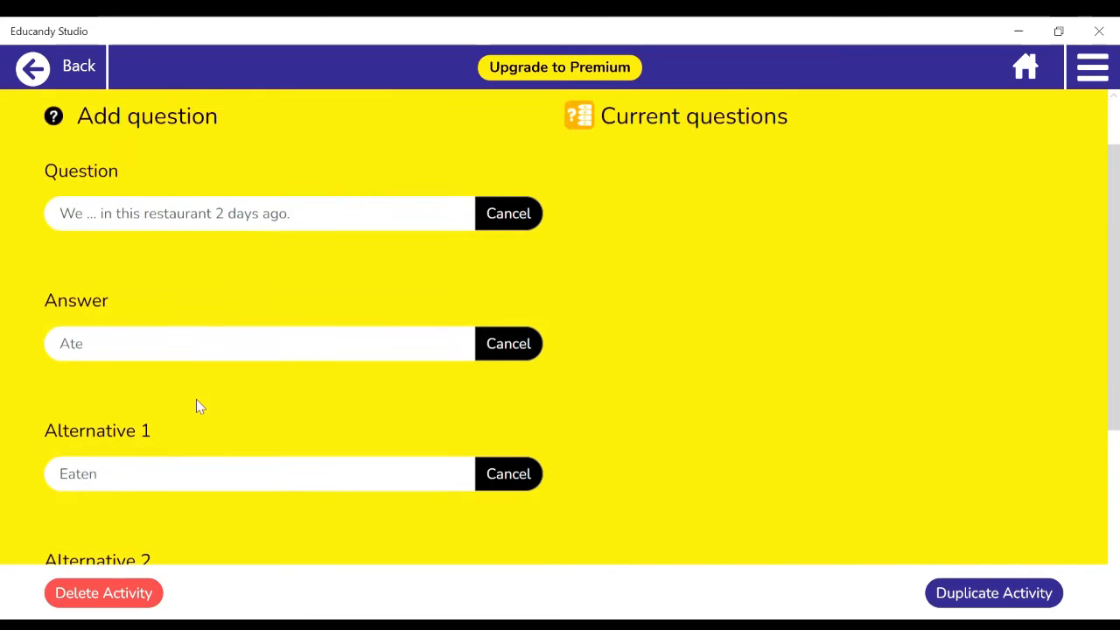
scroll(123, 376, down, 1)
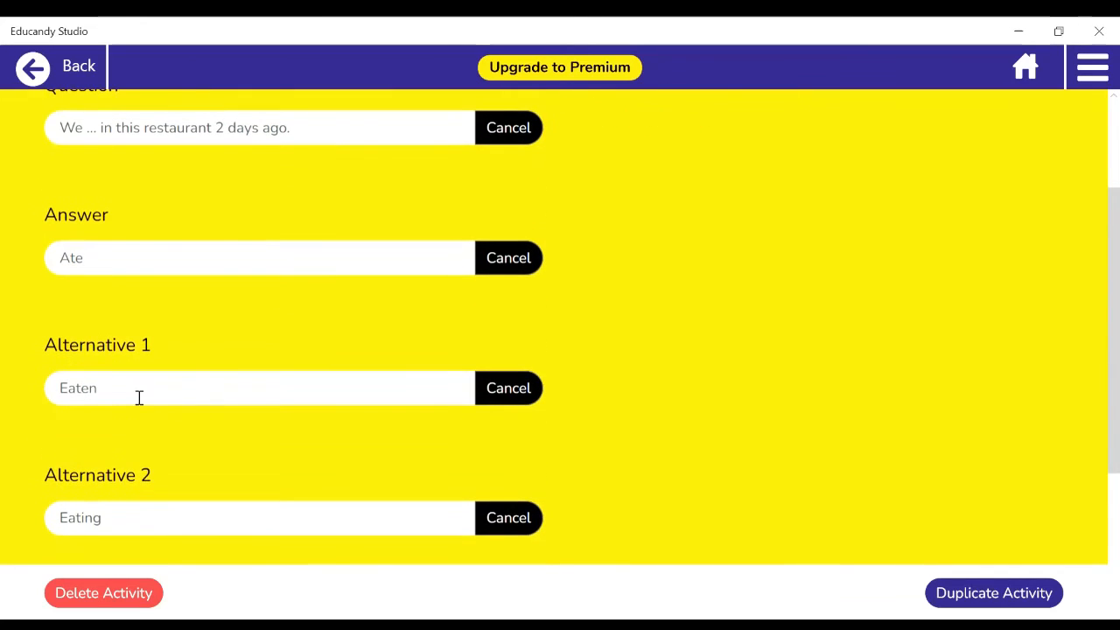
scroll(237, 410, up, 1)
scroll(248, 404, up, 1)
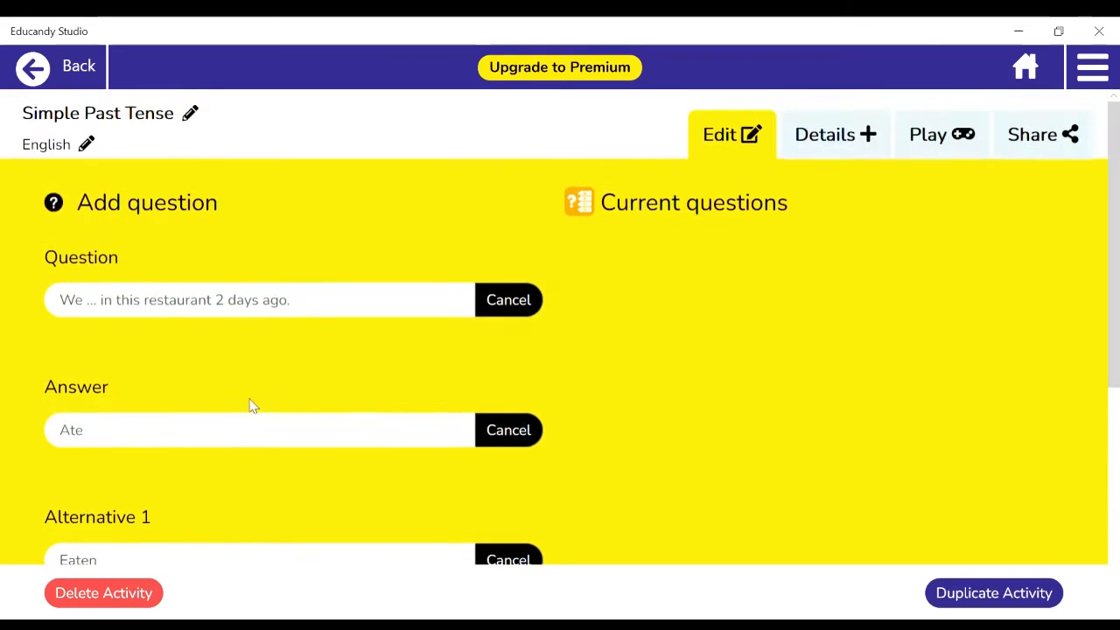
scroll(263, 398, down, 1)
scroll(368, 341, up, 1)
scroll(379, 318, down, 6)
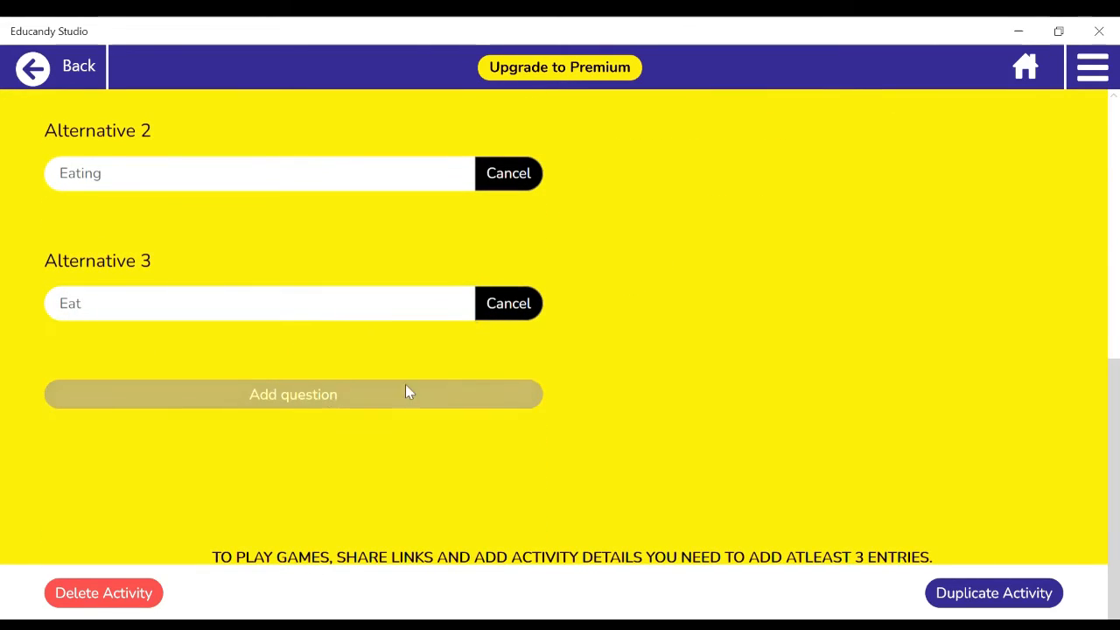
scroll(482, 390, up, 6)
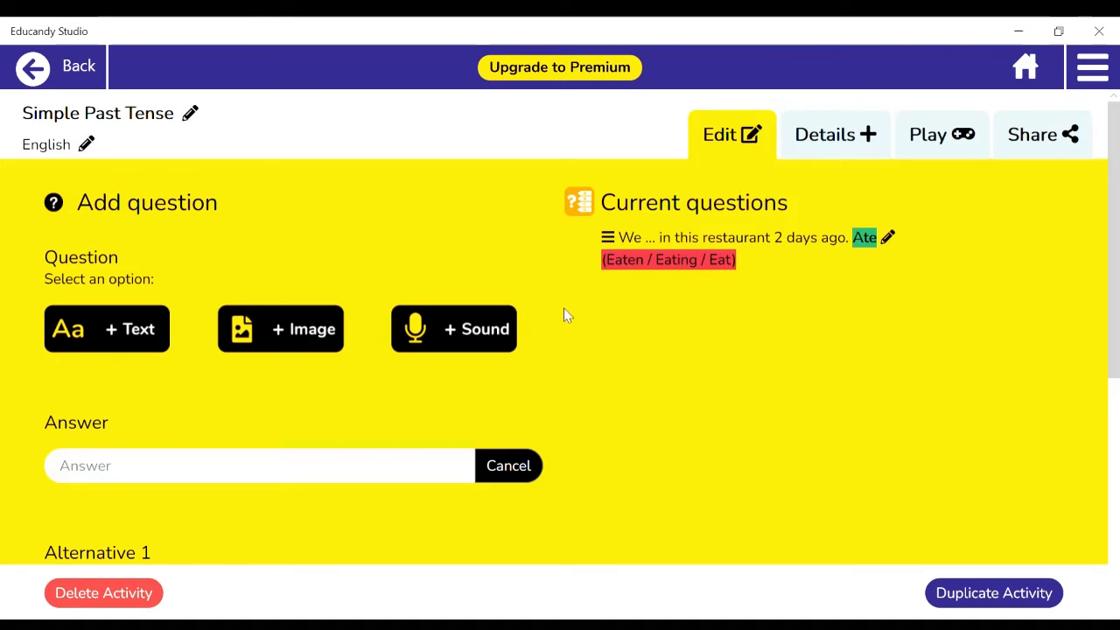
scroll(1116, 253, down, 1)
scroll(690, 302, up, 1)
scroll(167, 406, down, 1)
scroll(153, 376, up, 1)
scroll(190, 429, down, 1)
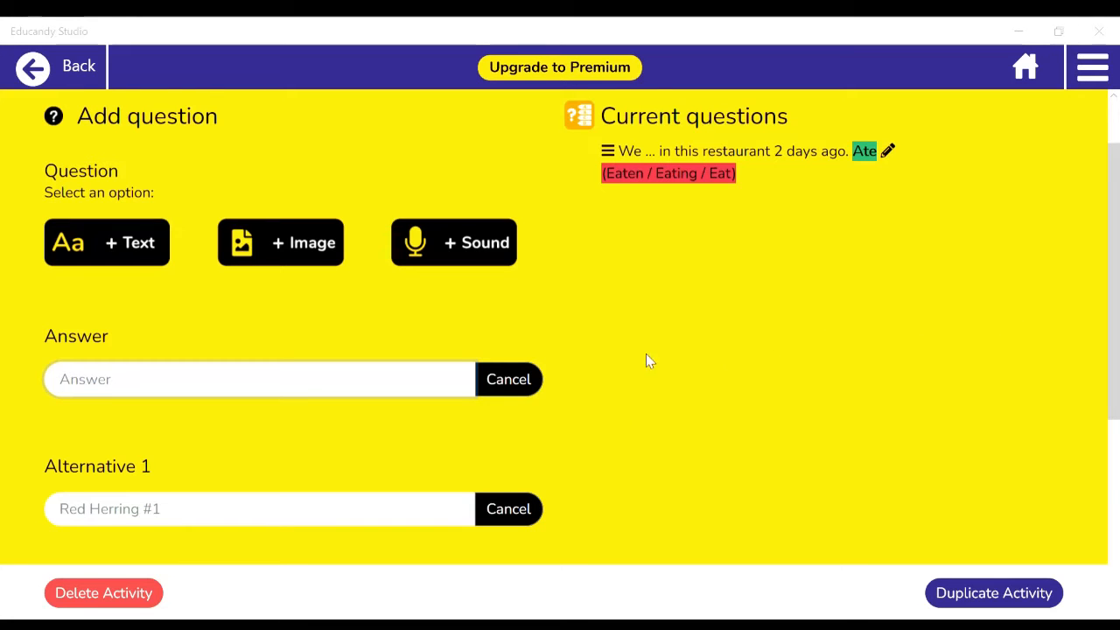
scroll(330, 380, up, 1)
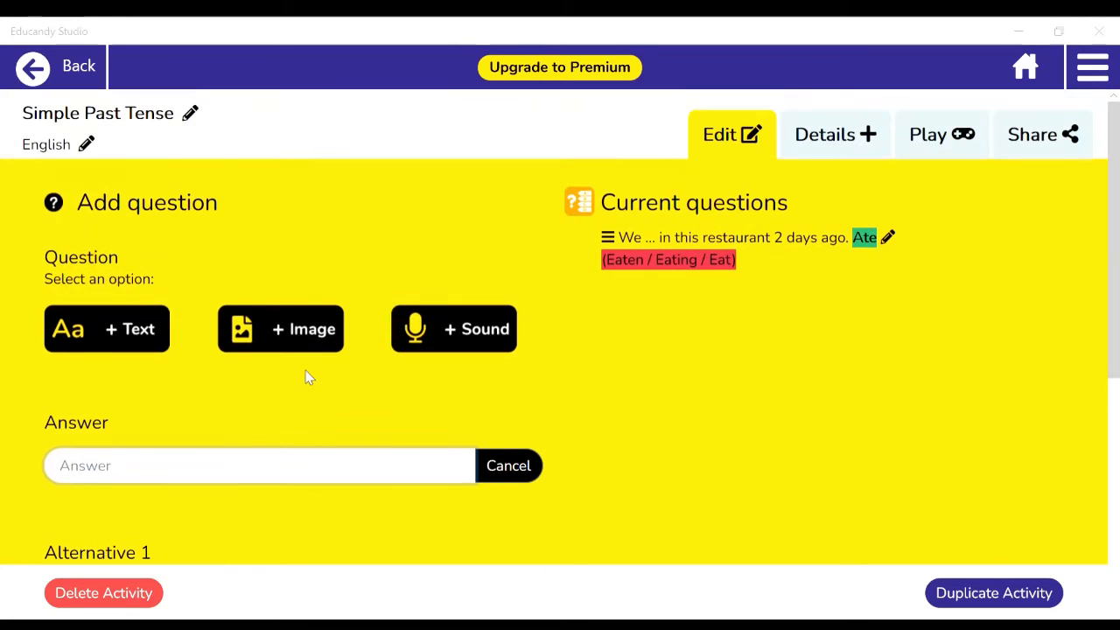
Add a text question reading "I ... on this sofa with her yesterday." with the correct answer "slept"
click(138, 339)
click(129, 310)
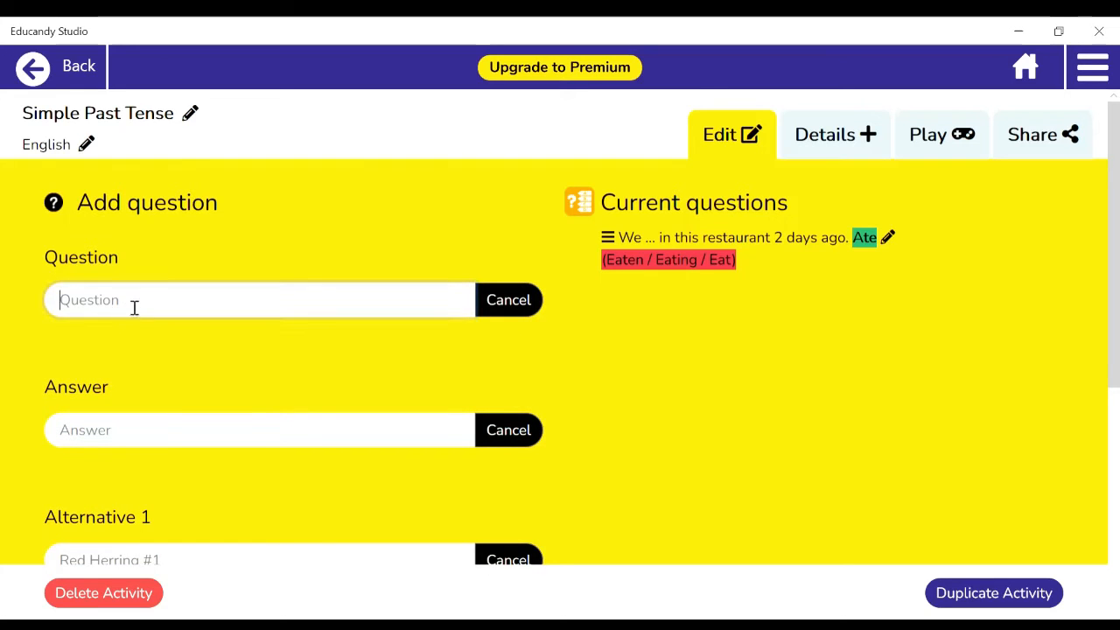
text(I ... on this sofa with her yesterday.)
click(184, 430)
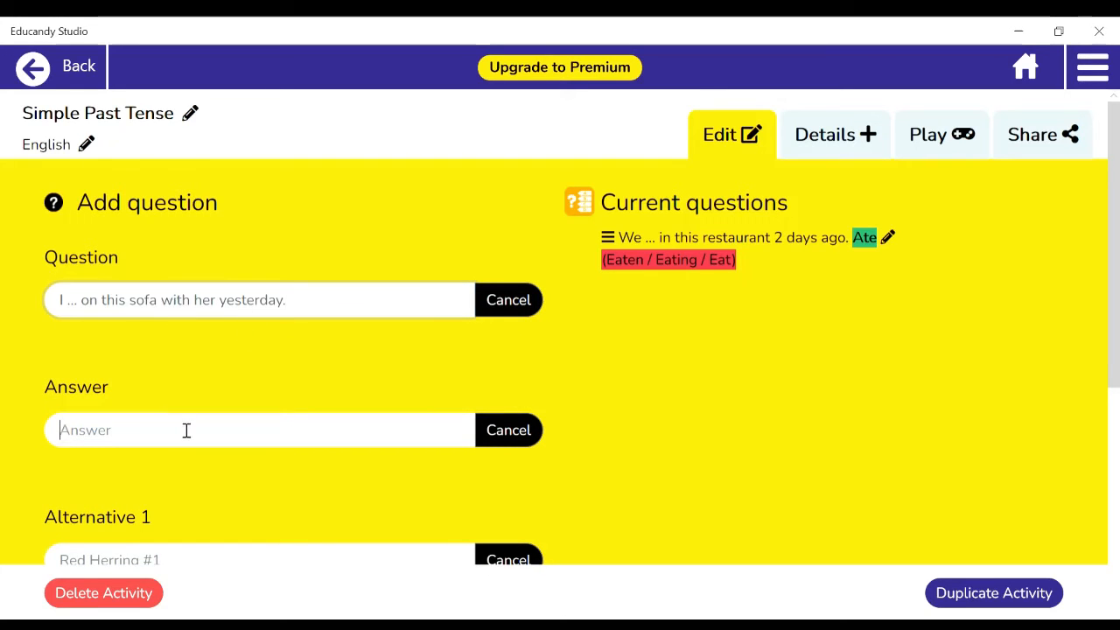
scroll(162, 411, down, 1)
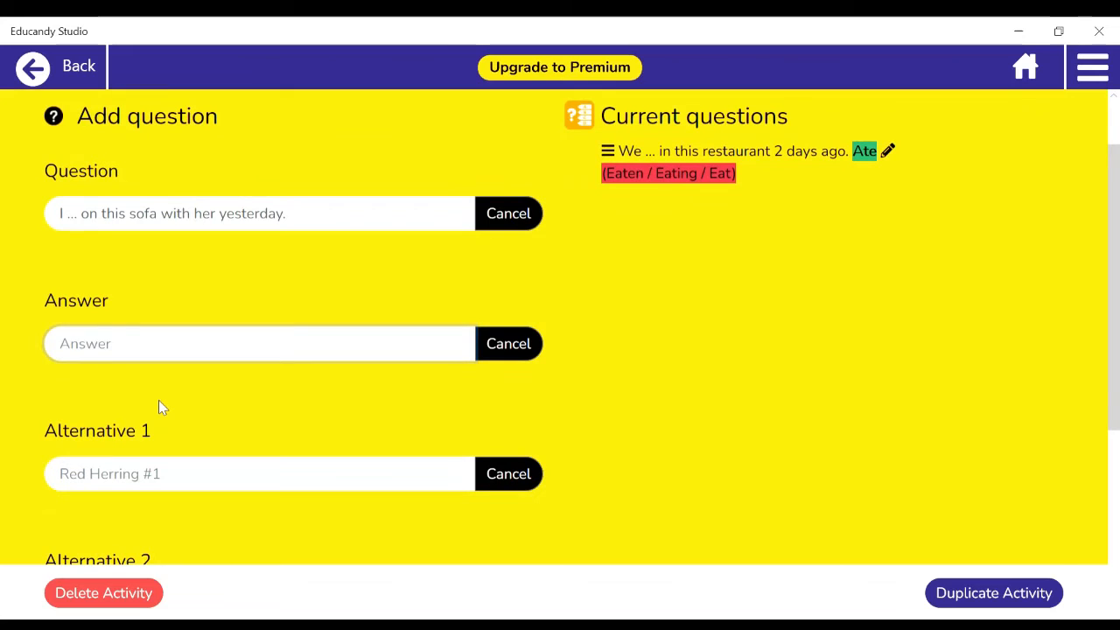
text(slept)
Fill in Alternative 1 with "sleeping" and Alternative 2 with "sleep" for the sofa question
scroll(157, 402, down, 1)
click(160, 402)
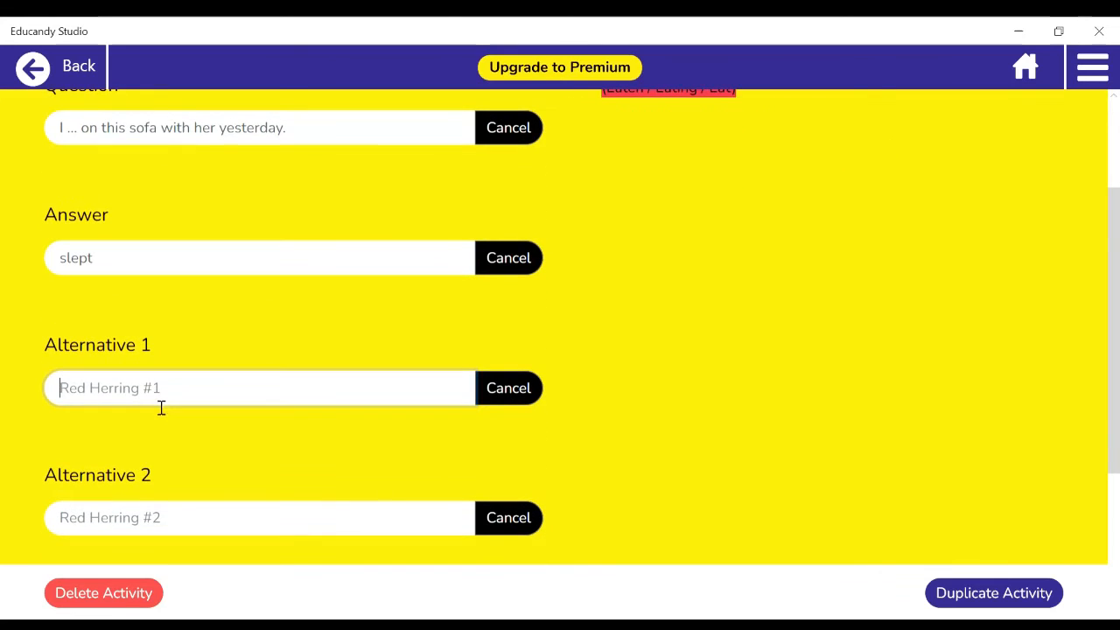
text(sleepoing)
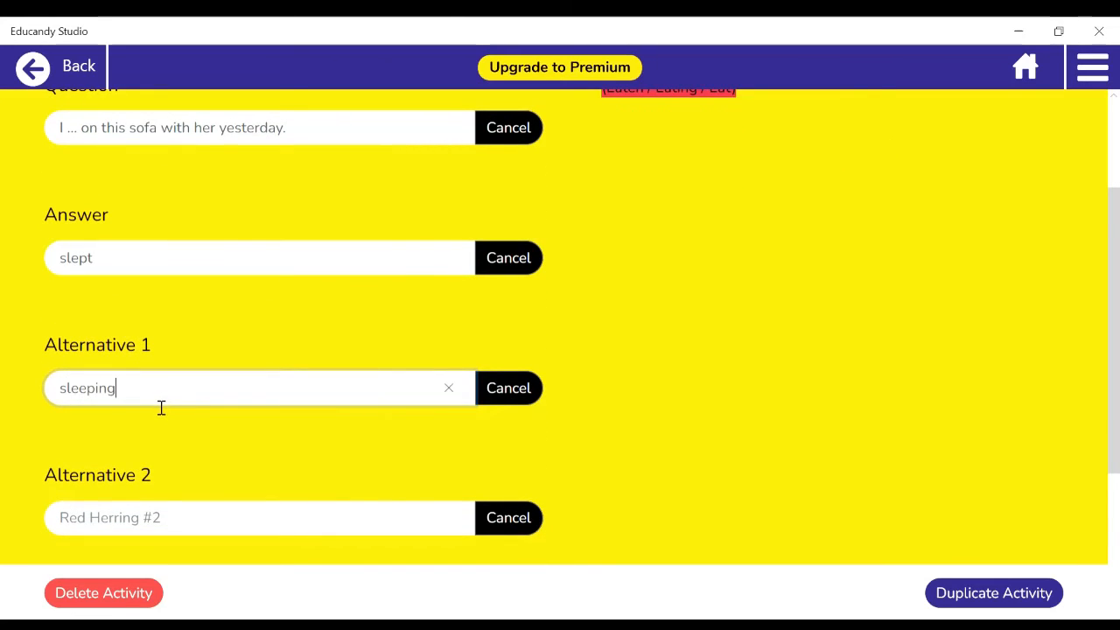
scroll(161, 398, down, 1)
click(161, 436)
text(sleep)
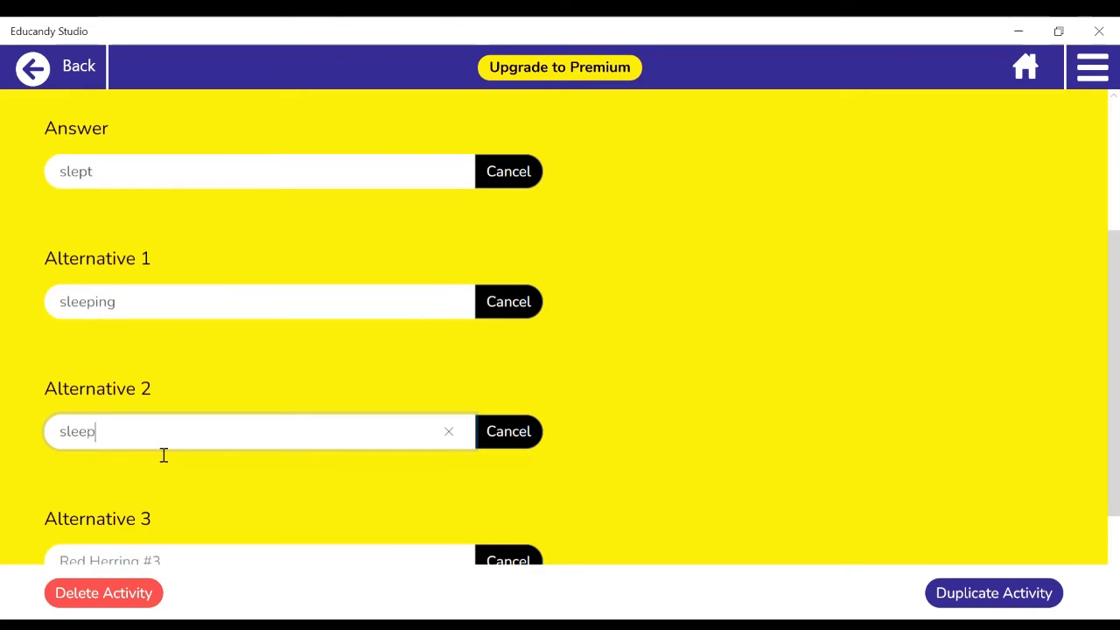
Enter "sleeped" as Alternative 3 and add the completed sofa question to the activity's current questions
scroll(163, 455, down, 2)
click(180, 393)
scroll(170, 393, up, 4)
scroll(175, 394, down, 2)
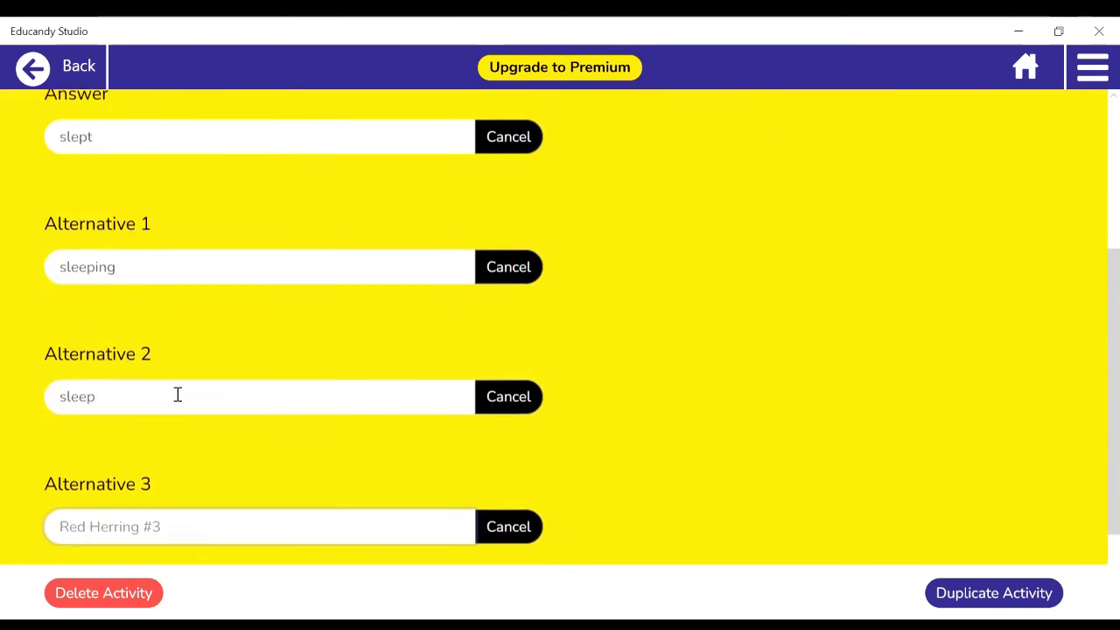
scroll(184, 389, down, 2)
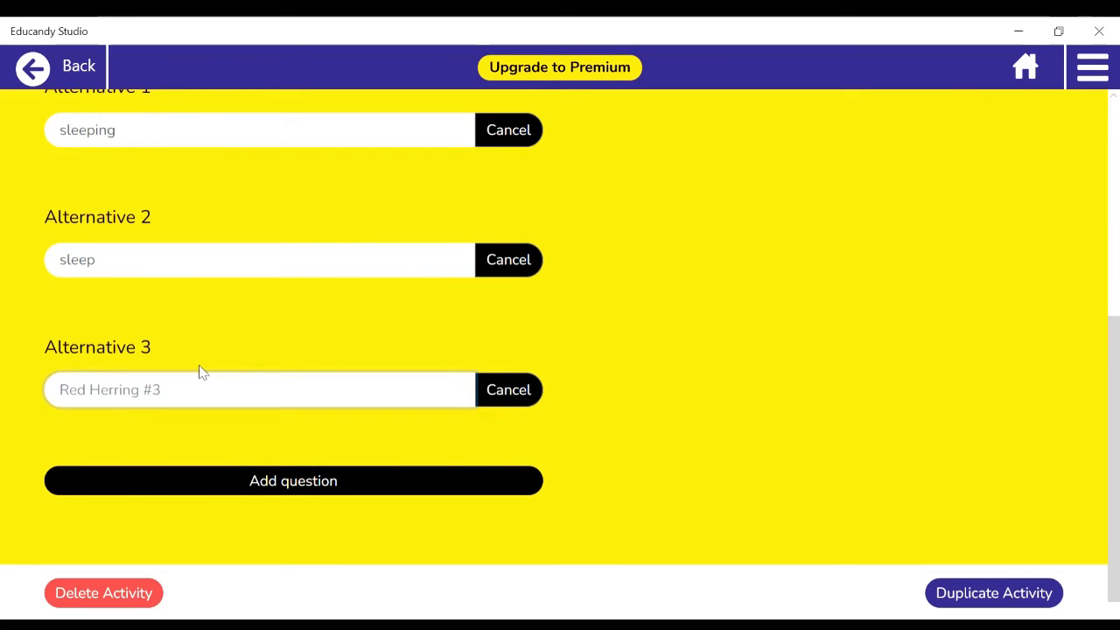
text(sleeped)
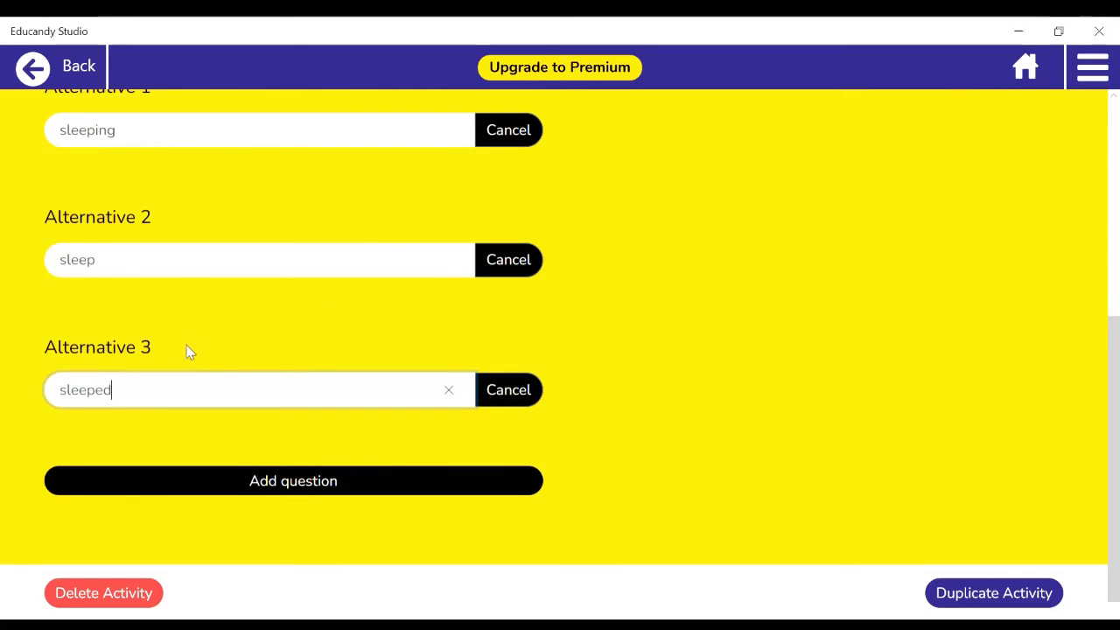
scroll(223, 341, up, 2)
scroll(232, 385, down, 3)
click(267, 401)
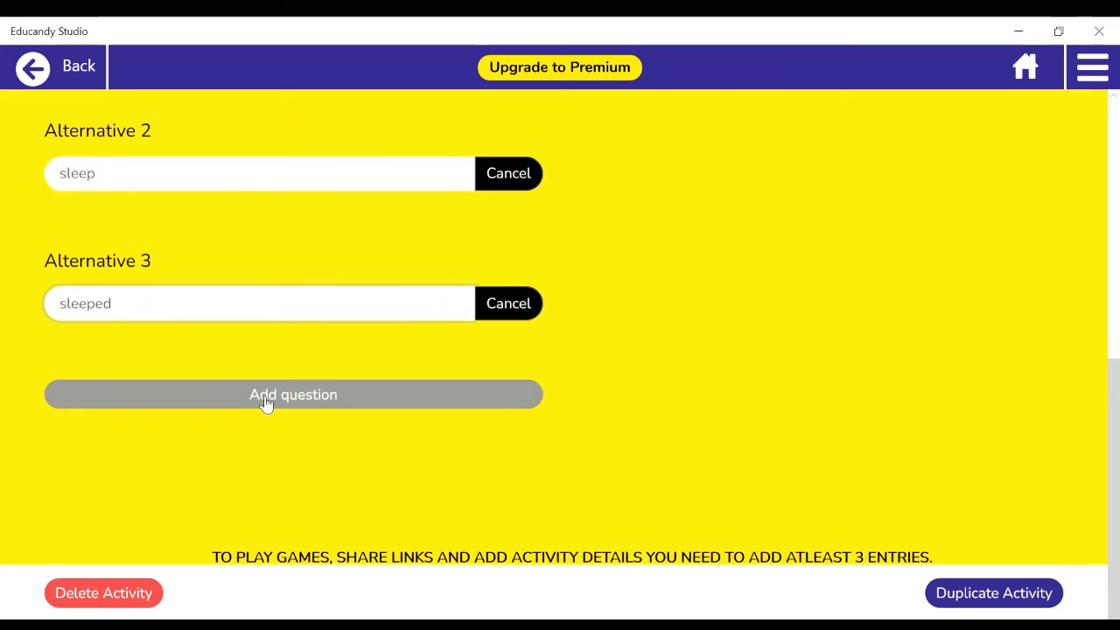
scroll(635, 376, up, 6)
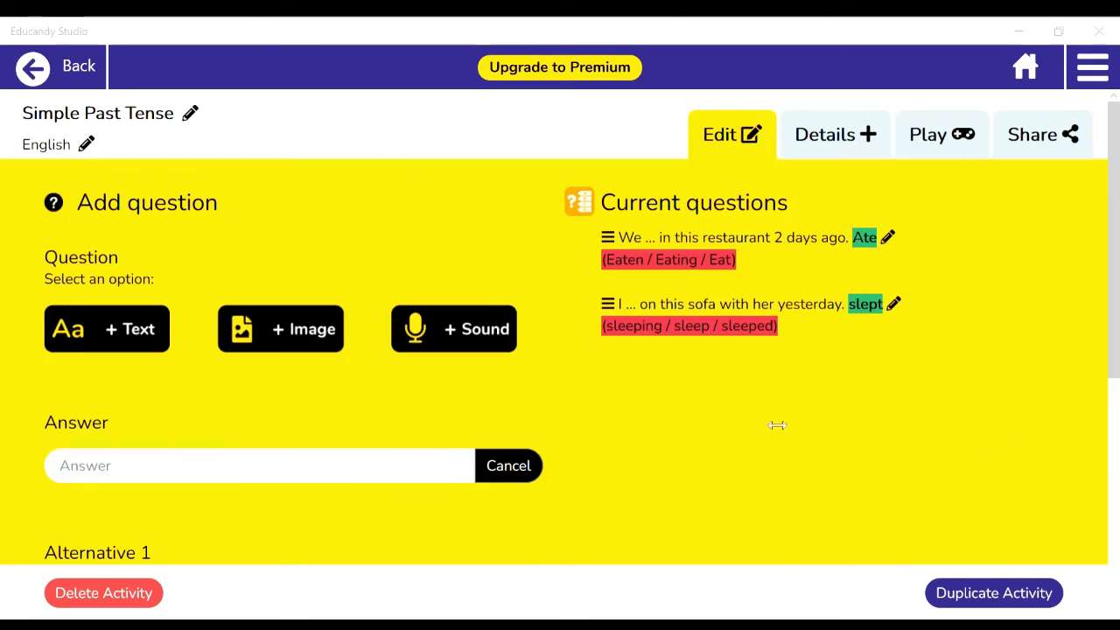
Enter "... she read a novel last night?" in the Answer field of the new question
click(338, 473)
text(... she read a novel last night?)
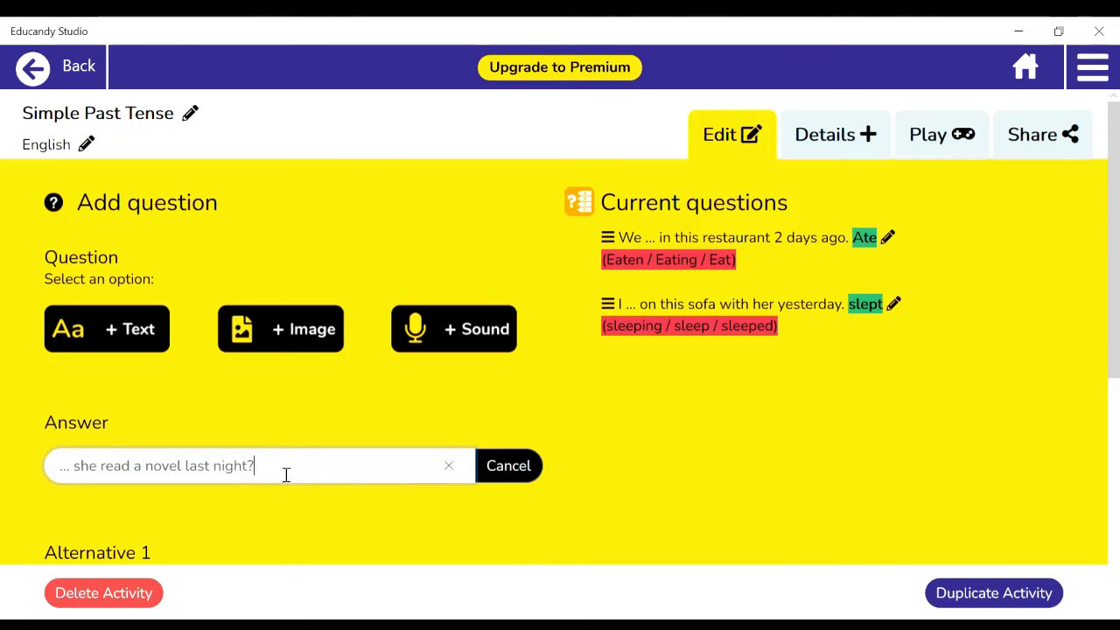
scroll(271, 472, down, 1)
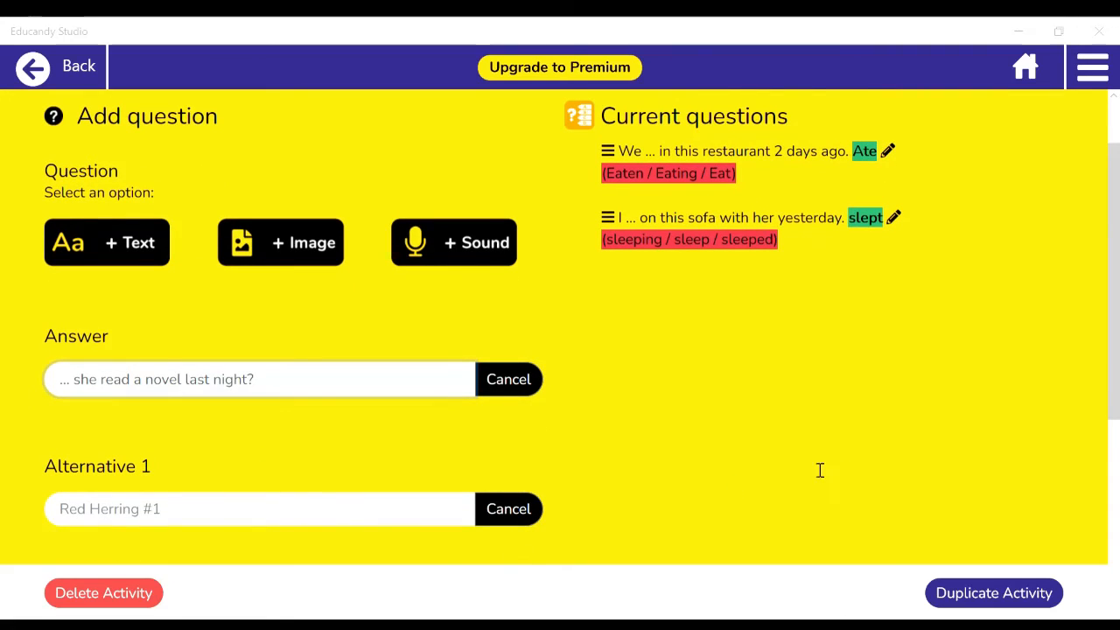
click(284, 509)
scroll(253, 464, down, 1)
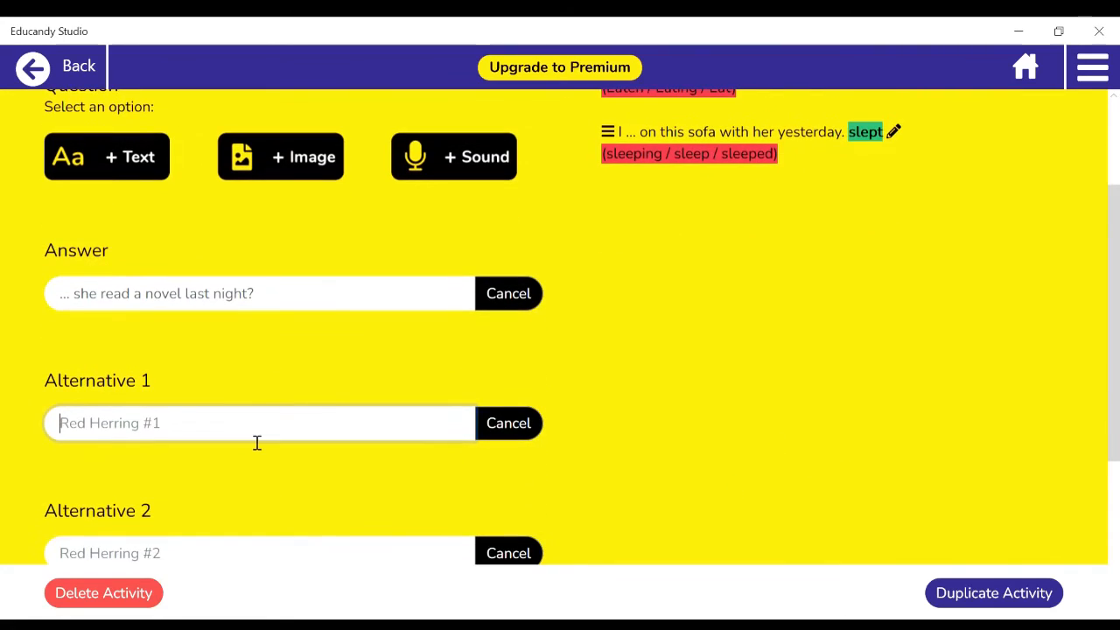
scroll(262, 420, up, 1)
Choose a text question and copy the novel sentence from the Answer field into the Question field
click(120, 255)
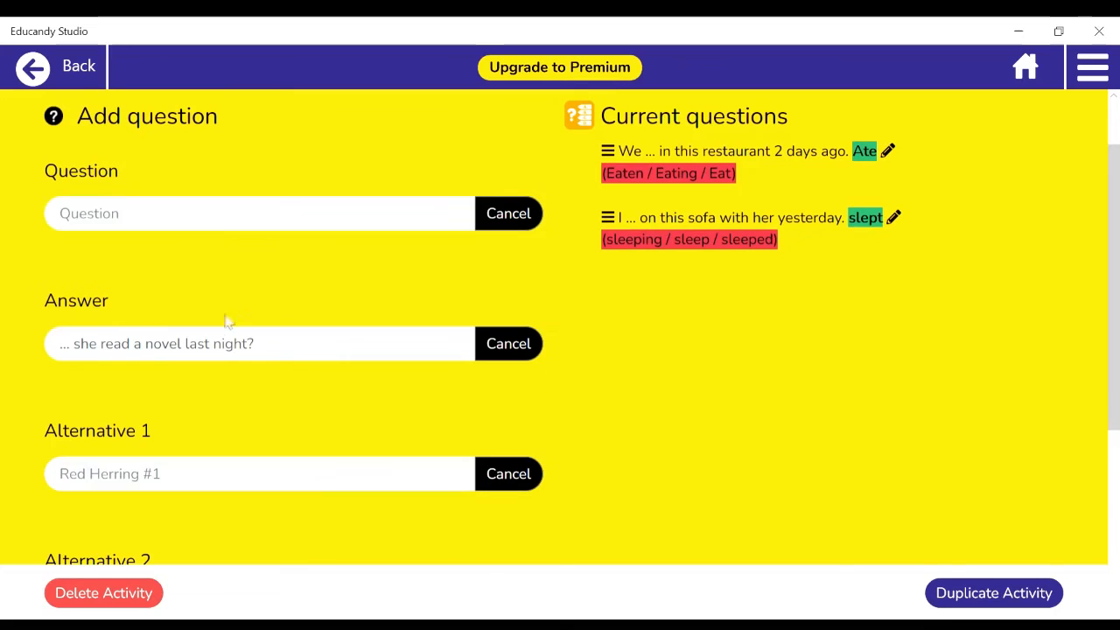
click(257, 353)
key(ctrl+a)
key(ctrl+c)
click(149, 217)
key(ctrl+v)
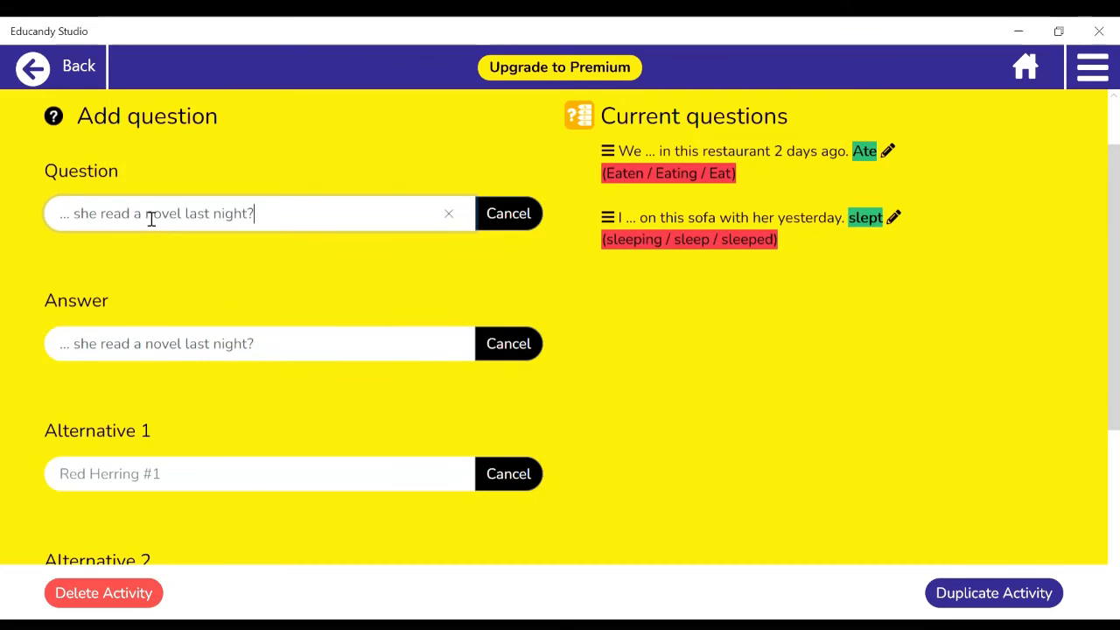
Replace the sentence in the Answer field with the correct answer "did"
drag(289, 349, 4, 350)
key(BackSpace)
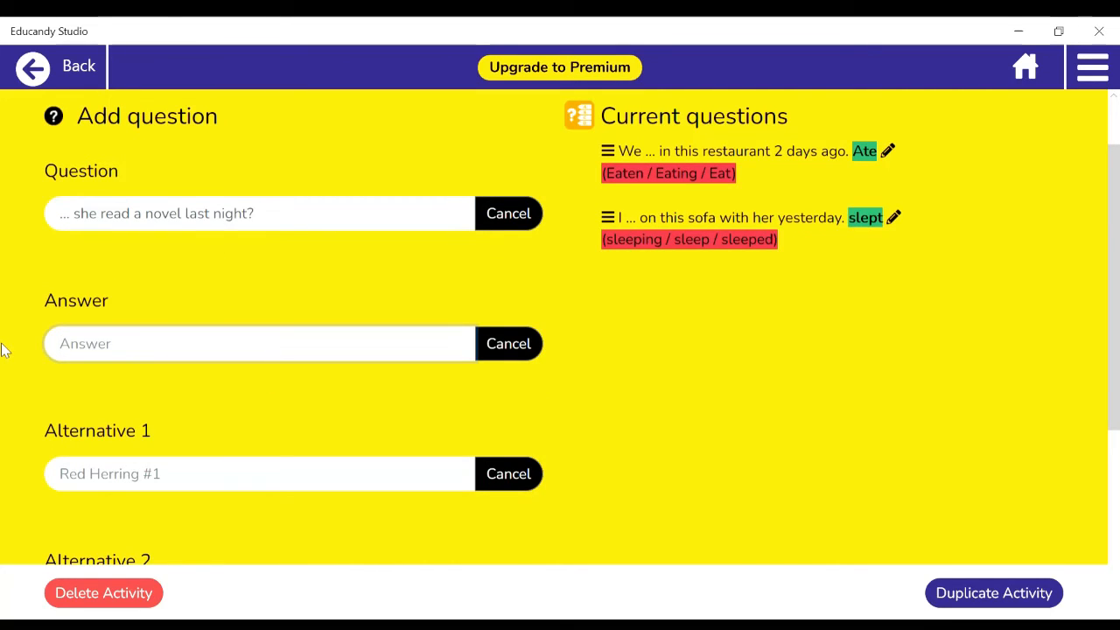
text(did)
Fill in Alternative 1 with "do" and Alternative 2 with "does" for the novel question
scroll(76, 337, down, 1)
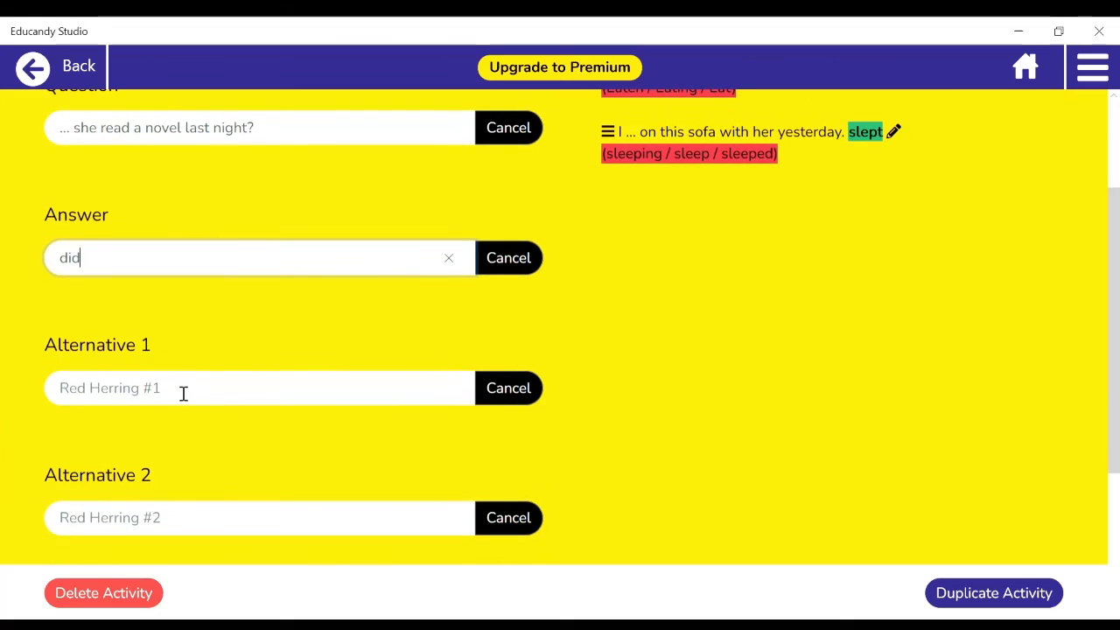
click(182, 397)
text(do)
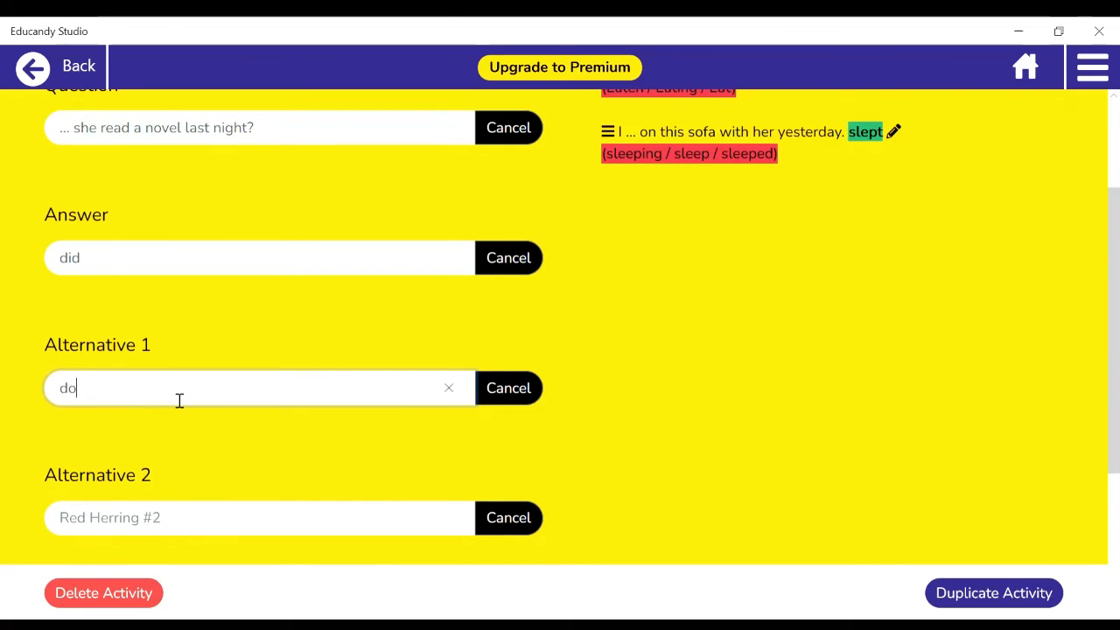
scroll(160, 417, down, 2)
click(190, 353)
text(does)
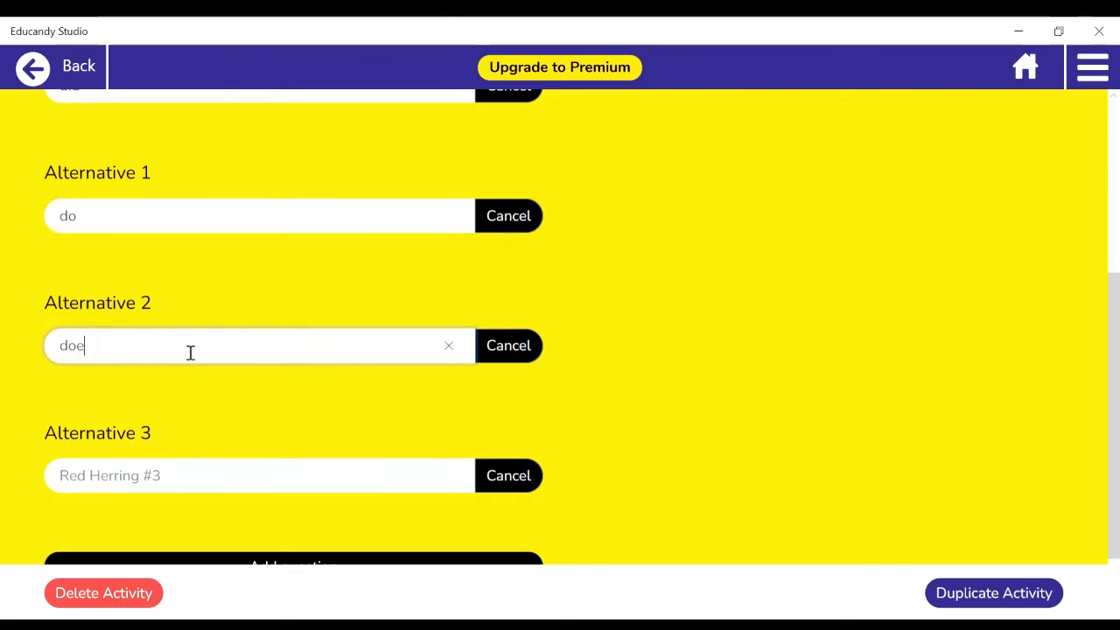
Enter "done" as Alternative 3 and add the completed novel question to the activity's current questions
scroll(175, 350, down, 1)
click(167, 396)
text(done)
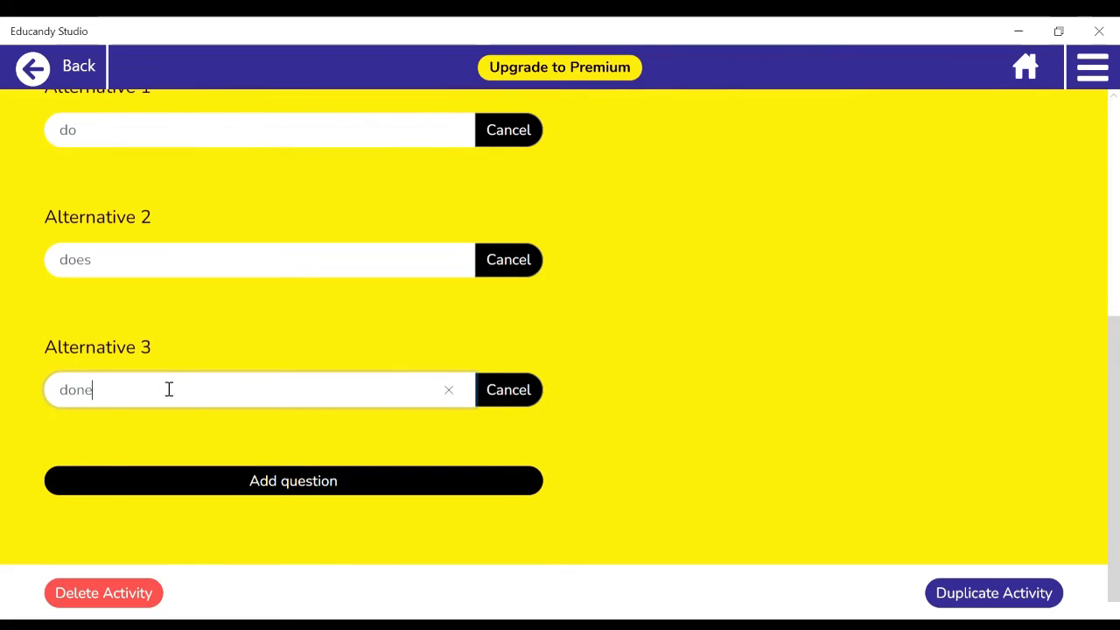
click(304, 488)
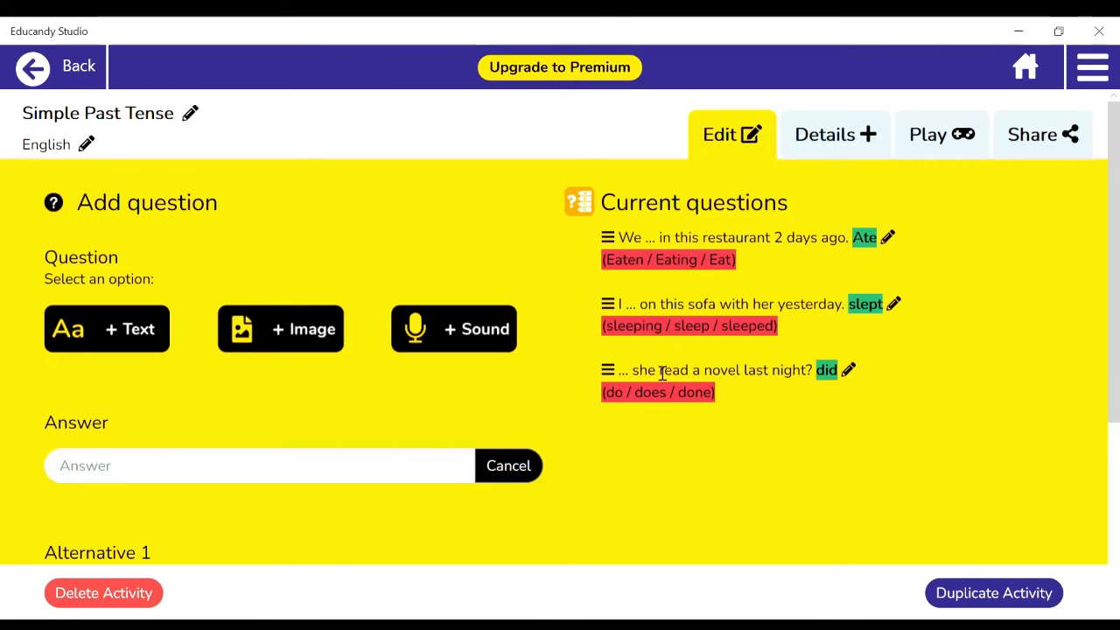
scroll(437, 376, down, 3)
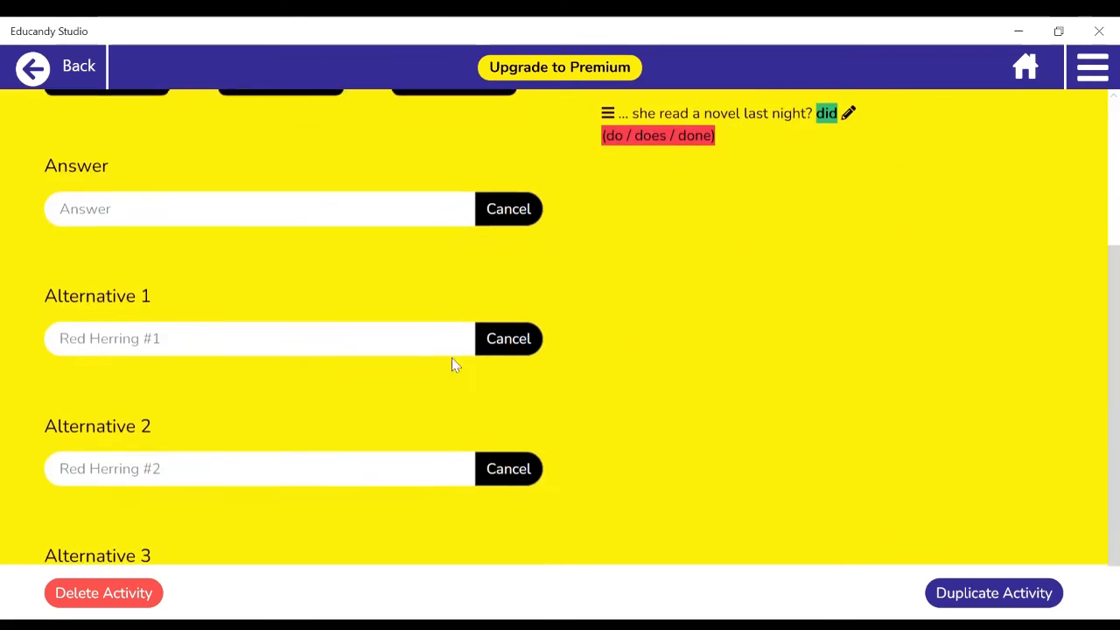
scroll(452, 365, up, 1)
scroll(649, 369, up, 3)
drag(1116, 264, 1118, 202)
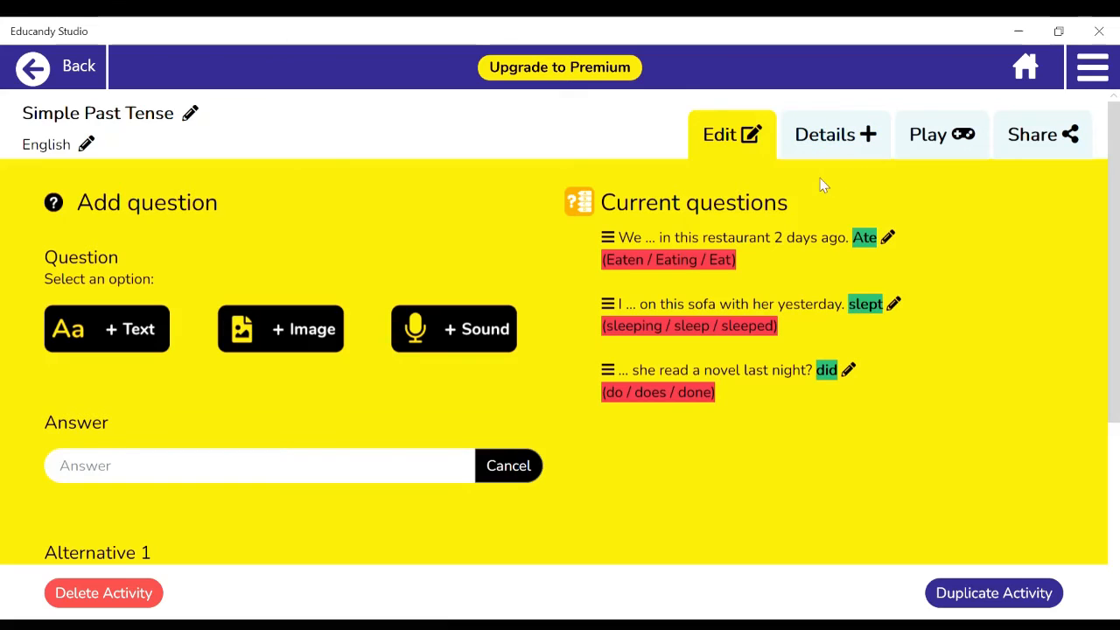
View the activity's Play page and its optional Details page for instructions and resource hyperlinks
click(945, 145)
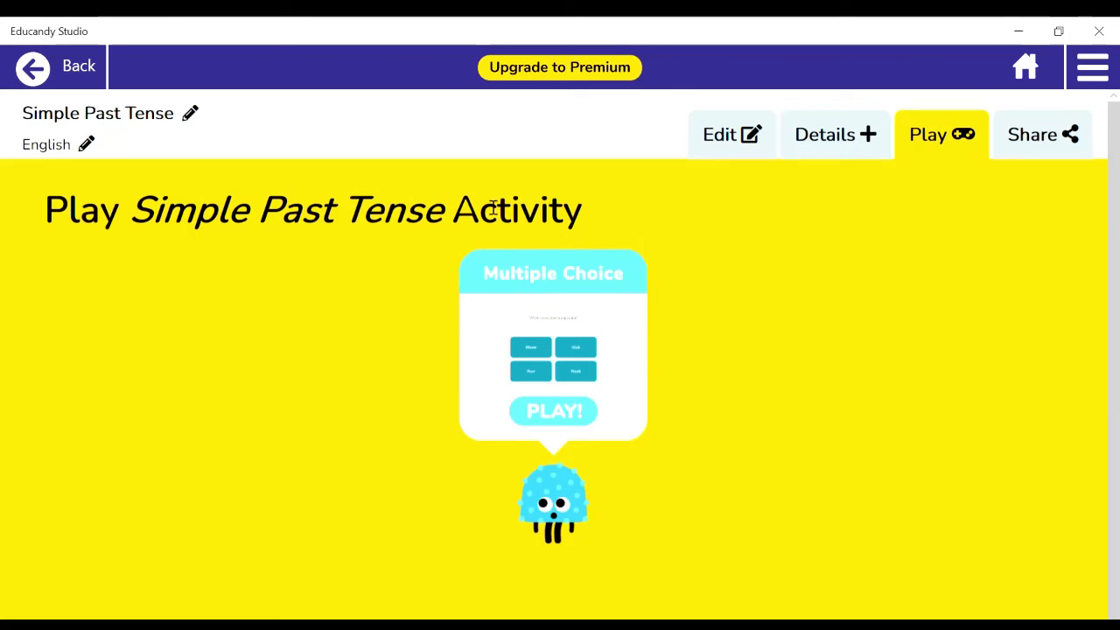
click(833, 144)
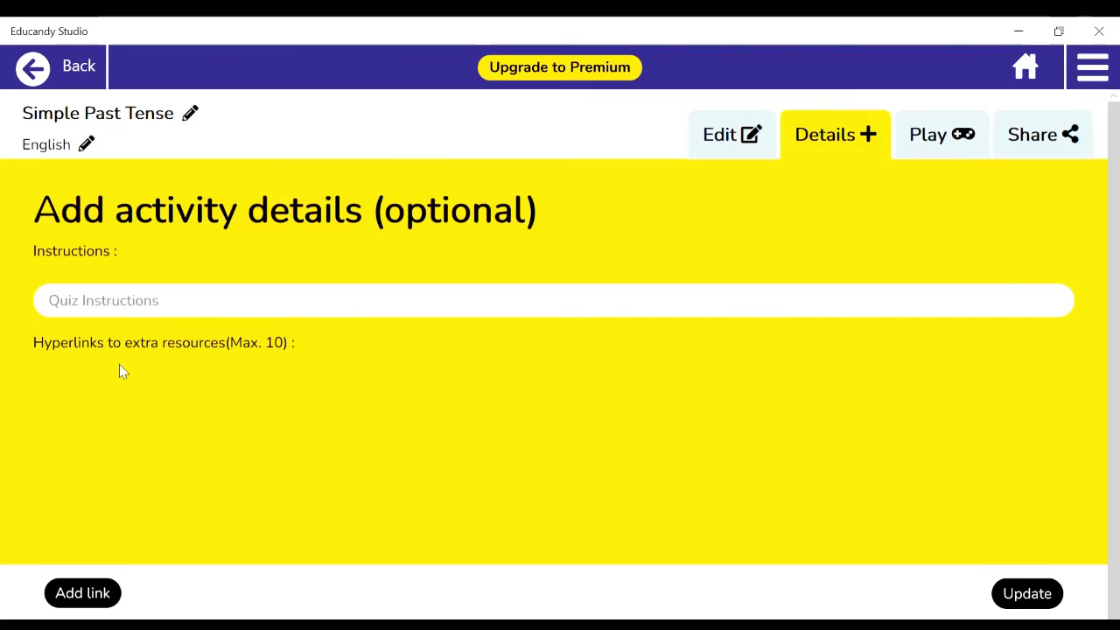
Play the Simple Past Tense multiple-choice game, answering "slept" for the sofa, "did" for the novel and "Ate" for the restaurant question
click(939, 143)
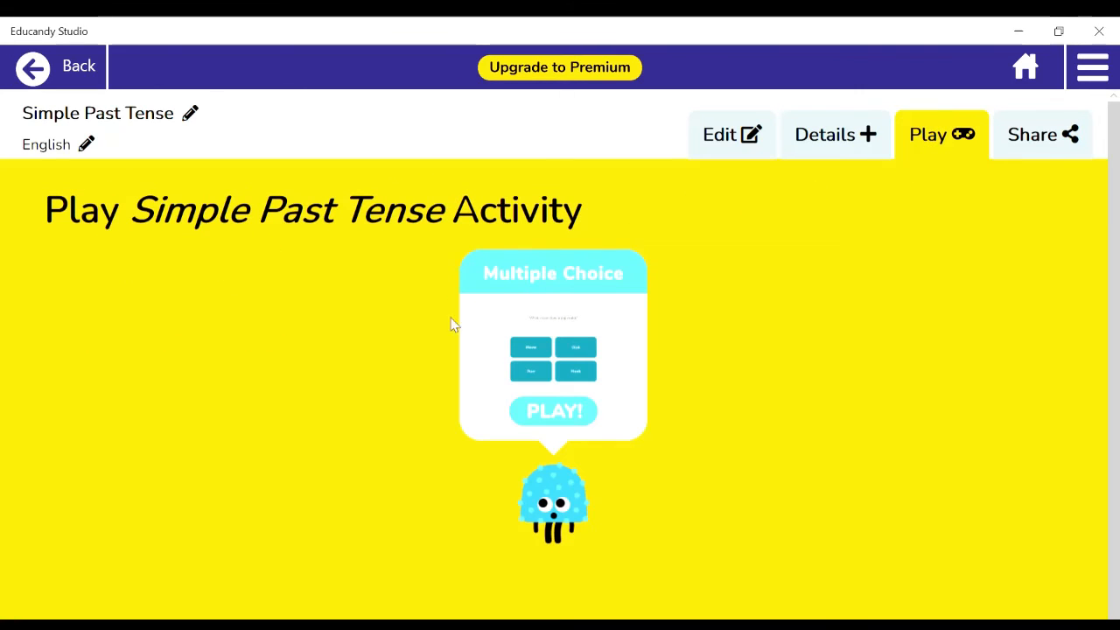
click(561, 420)
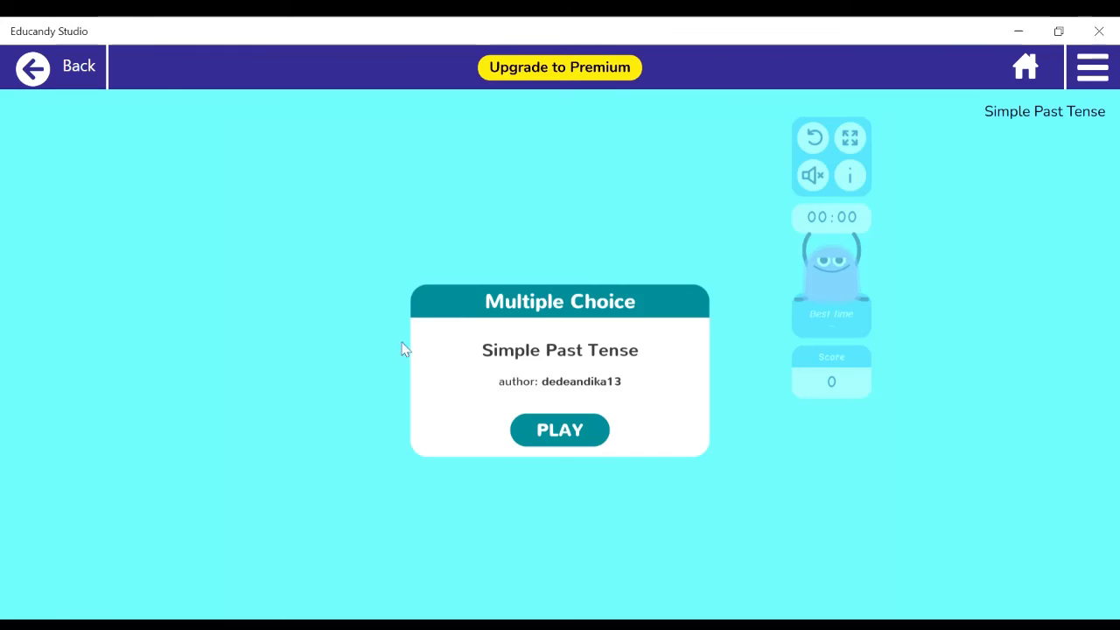
click(576, 434)
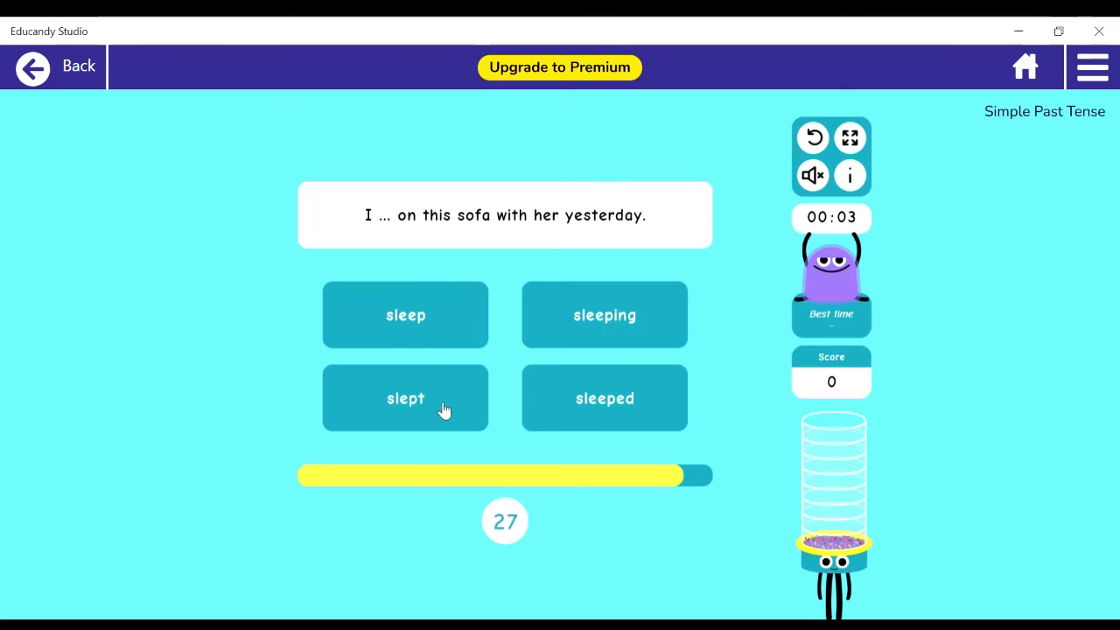
click(437, 401)
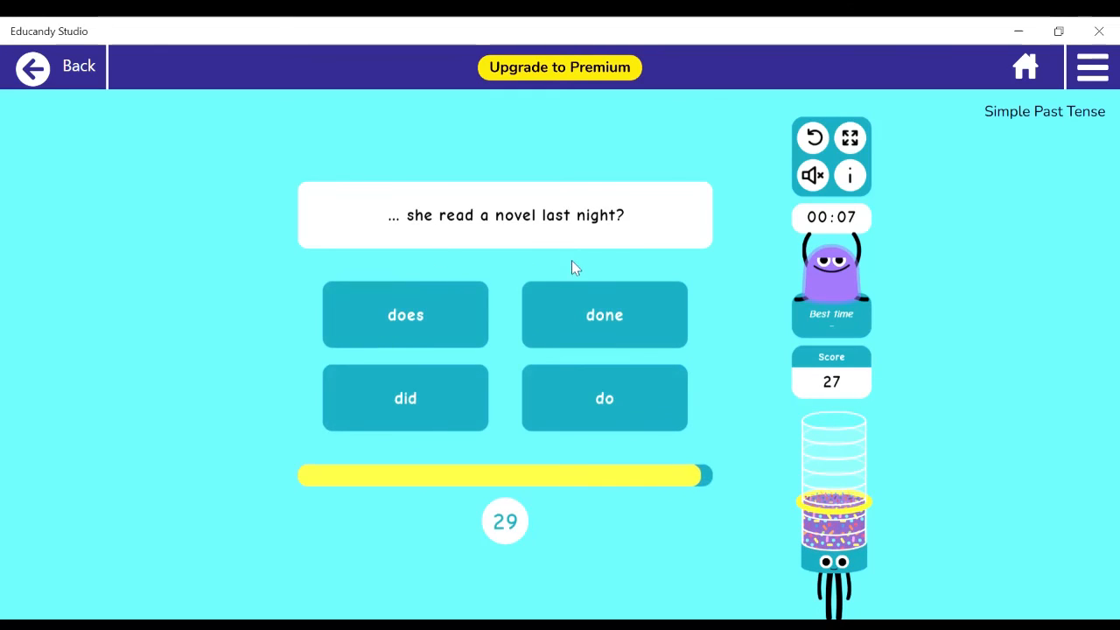
click(440, 396)
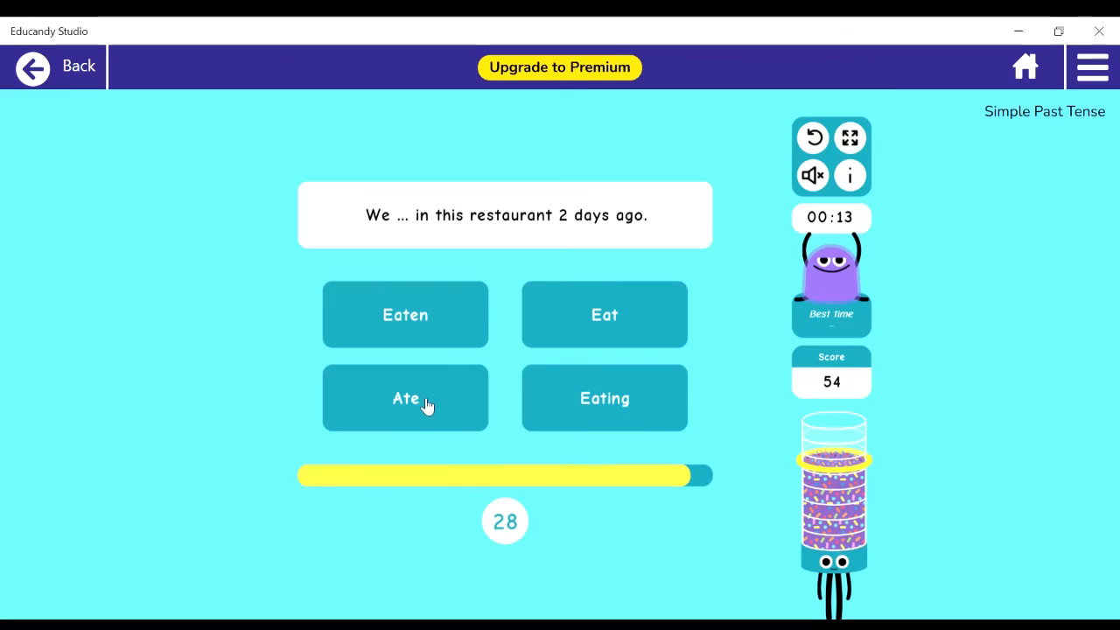
click(420, 401)
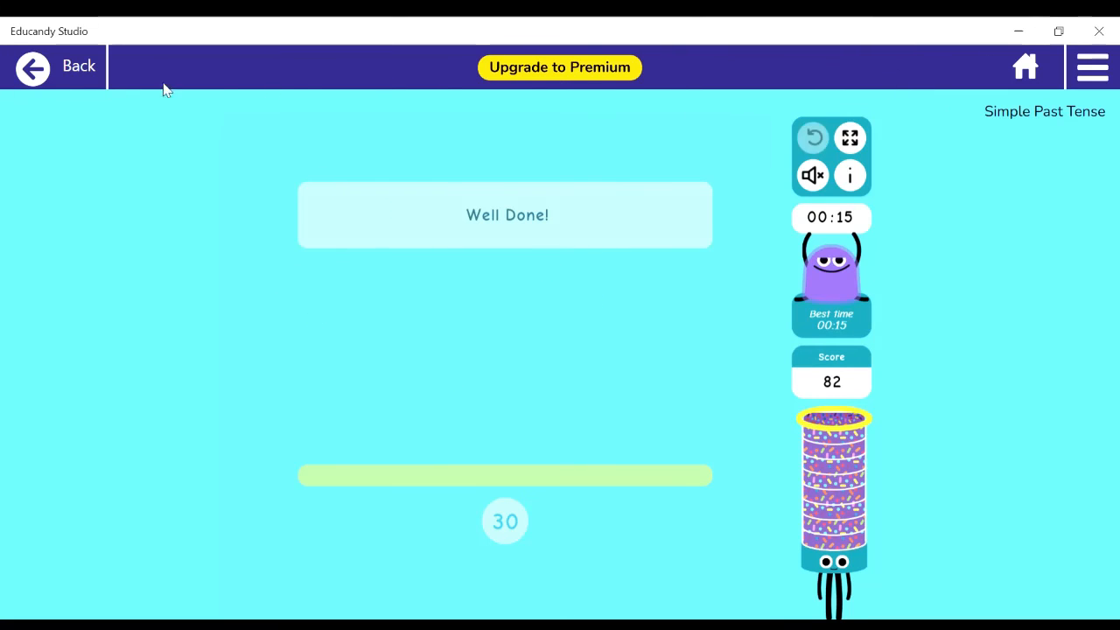
Leave the game for the home page's activities list and open the sharing options of the topmost Simple Past Tense activity
click(31, 72)
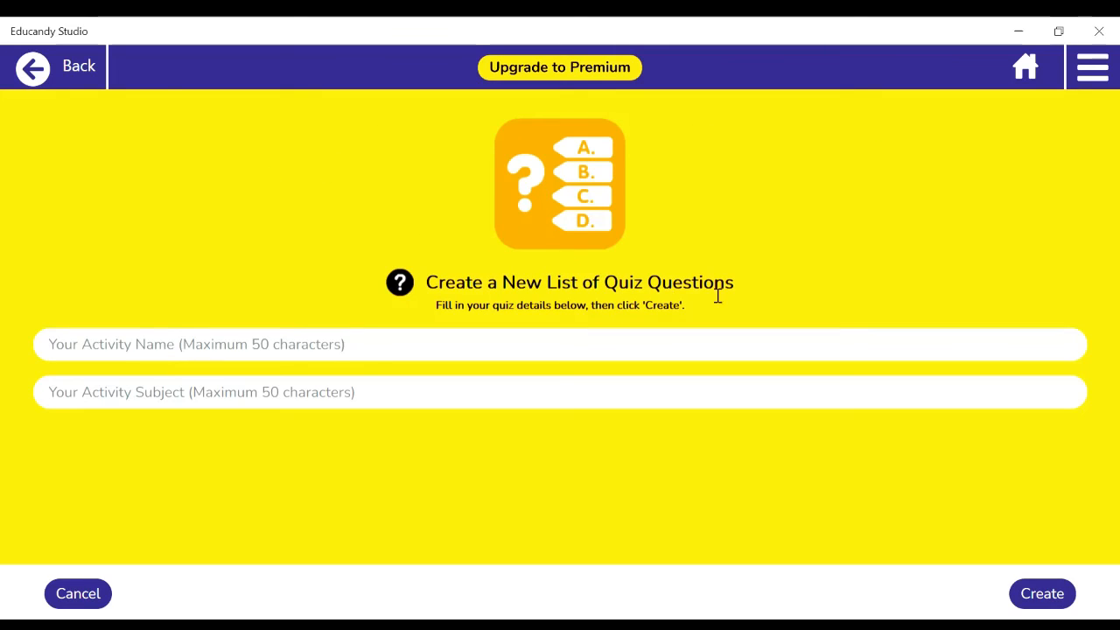
click(1027, 72)
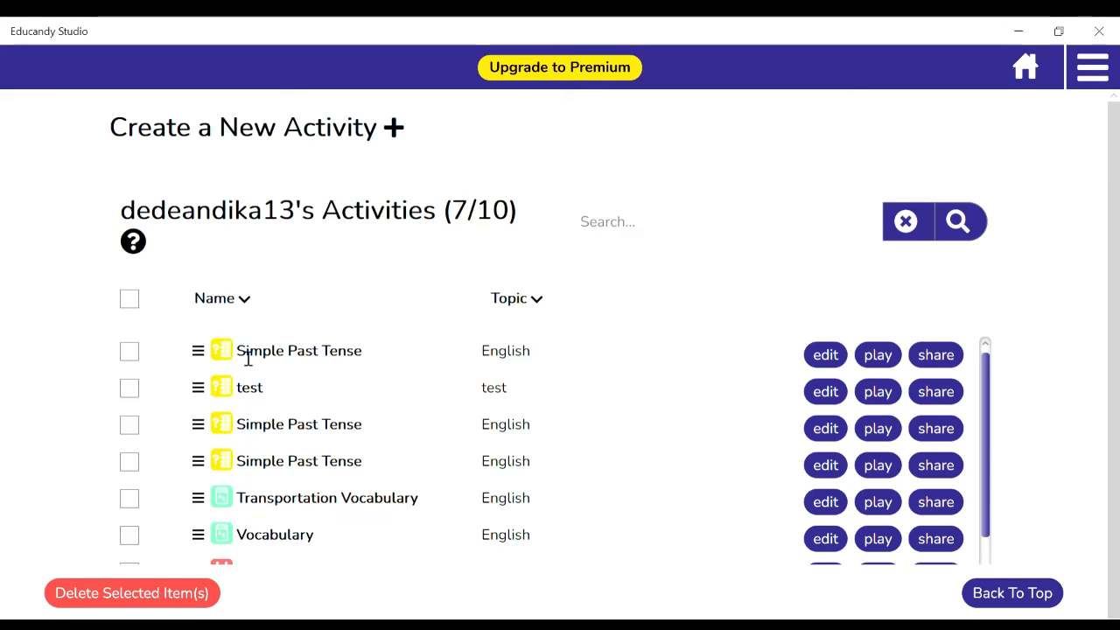
mouse_move(248, 359)
mouse_down()
mouse_move(280, 355)
mouse_move(220, 357)
mouse_move(249, 364)
mouse_up()
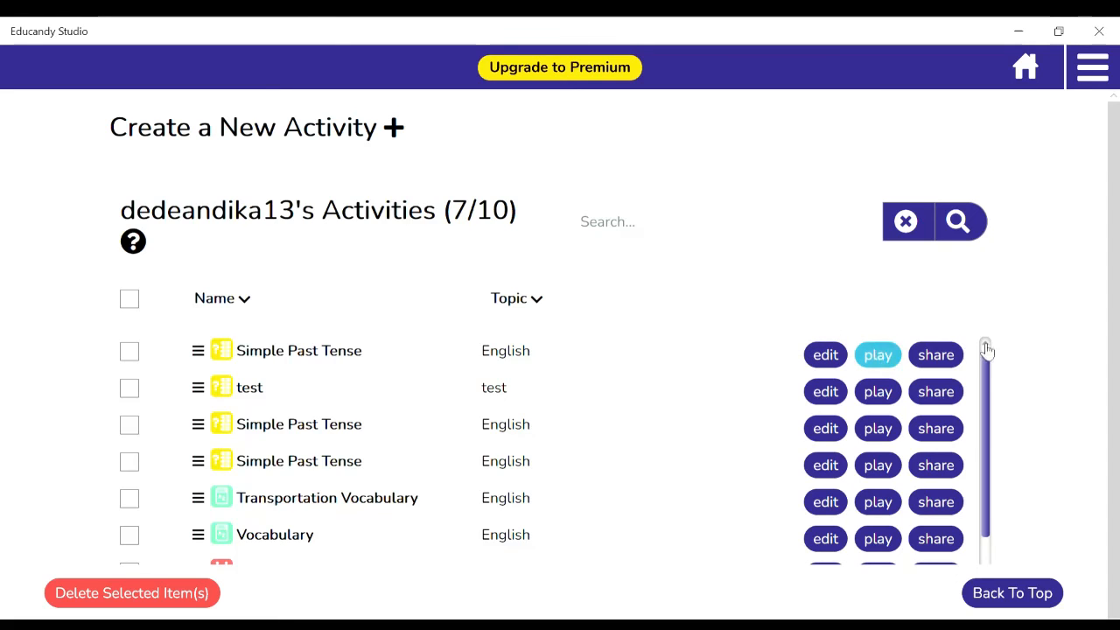
click(936, 355)
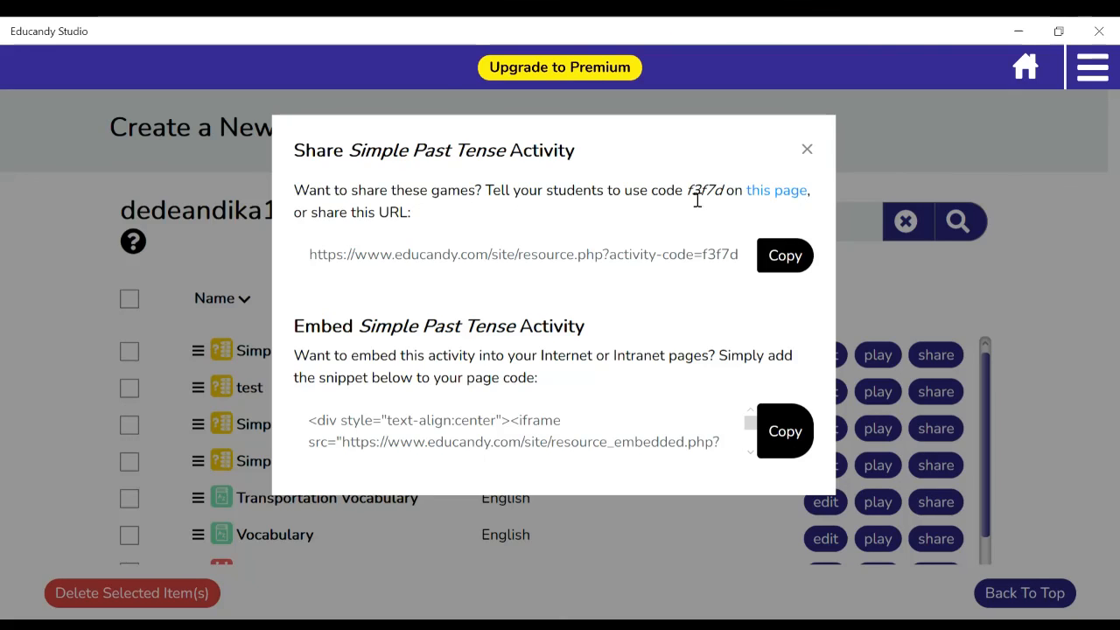
Highlight the activity's share code, and copy its share URL and the embed snippet
drag(687, 192, 723, 195)
click(783, 256)
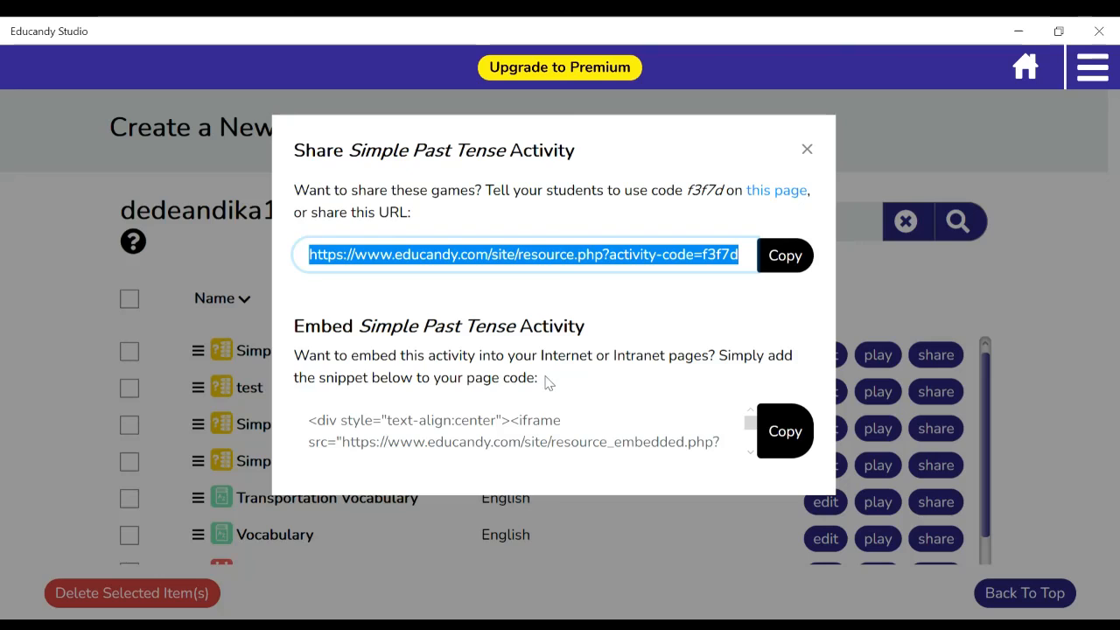
click(781, 437)
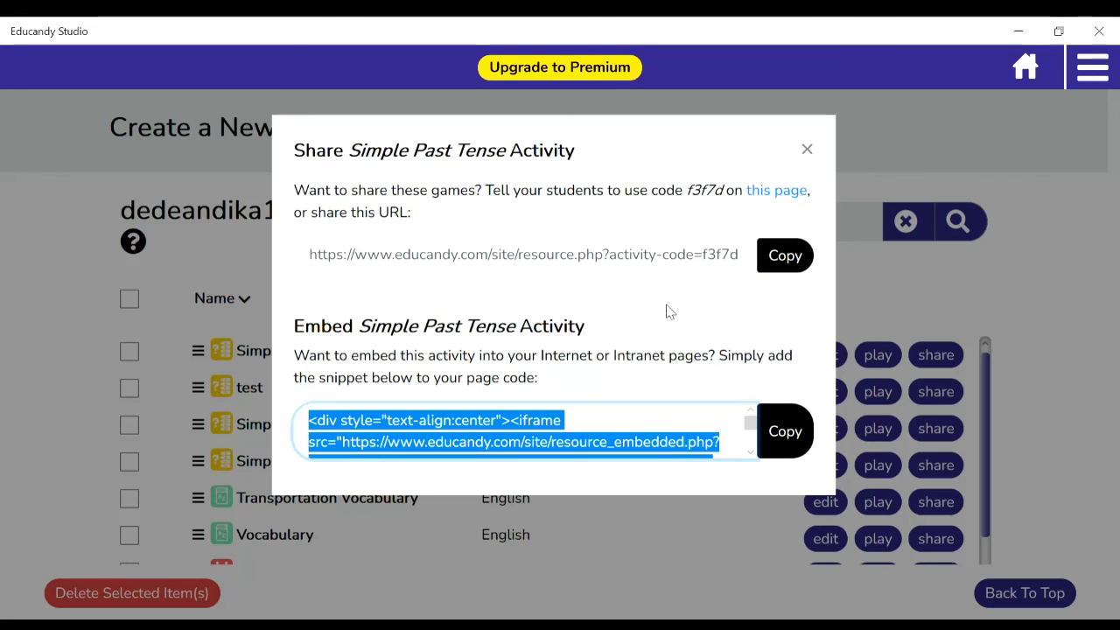
Highlight the share code again, recopy the activity's share URL, and close the sharing options
drag(688, 193, 728, 192)
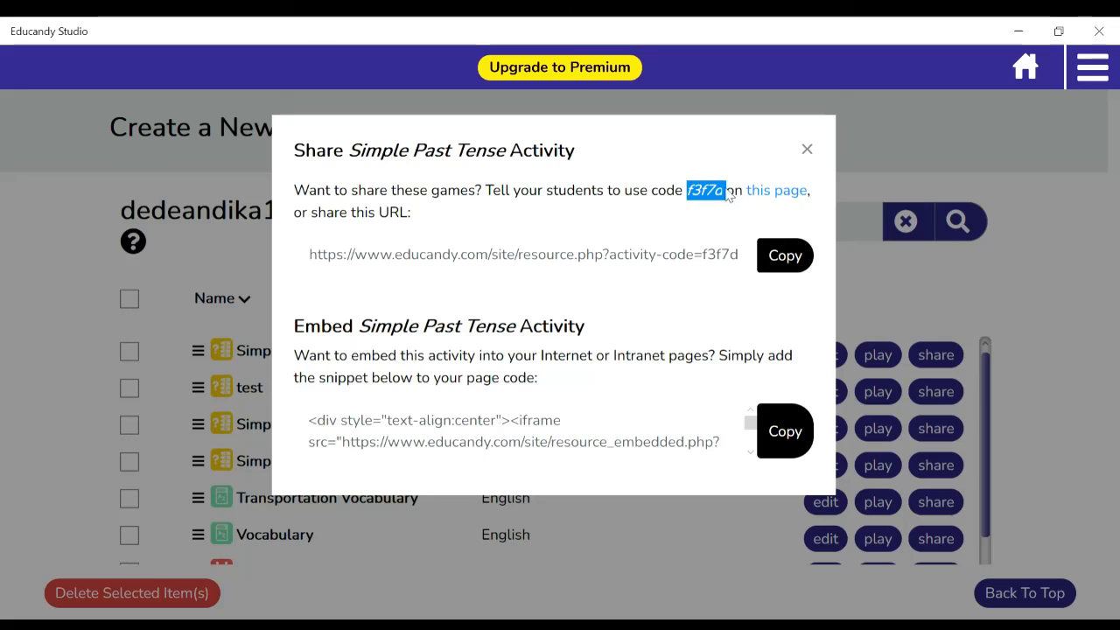
click(785, 262)
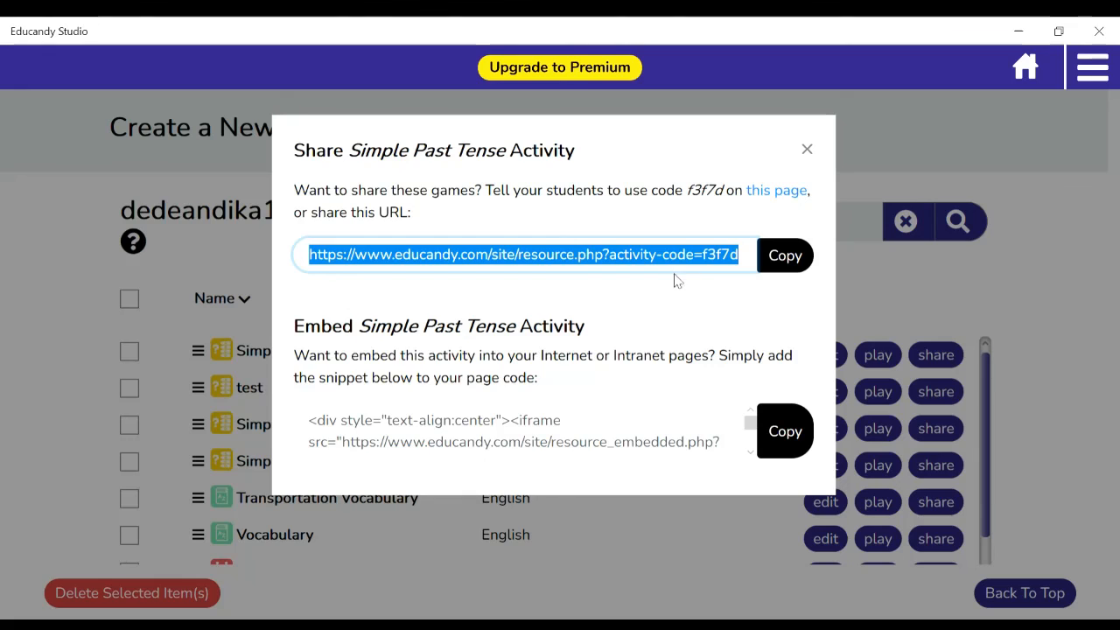
click(807, 151)
scroll(752, 363, down, 2)
scroll(1019, 355, up, 2)
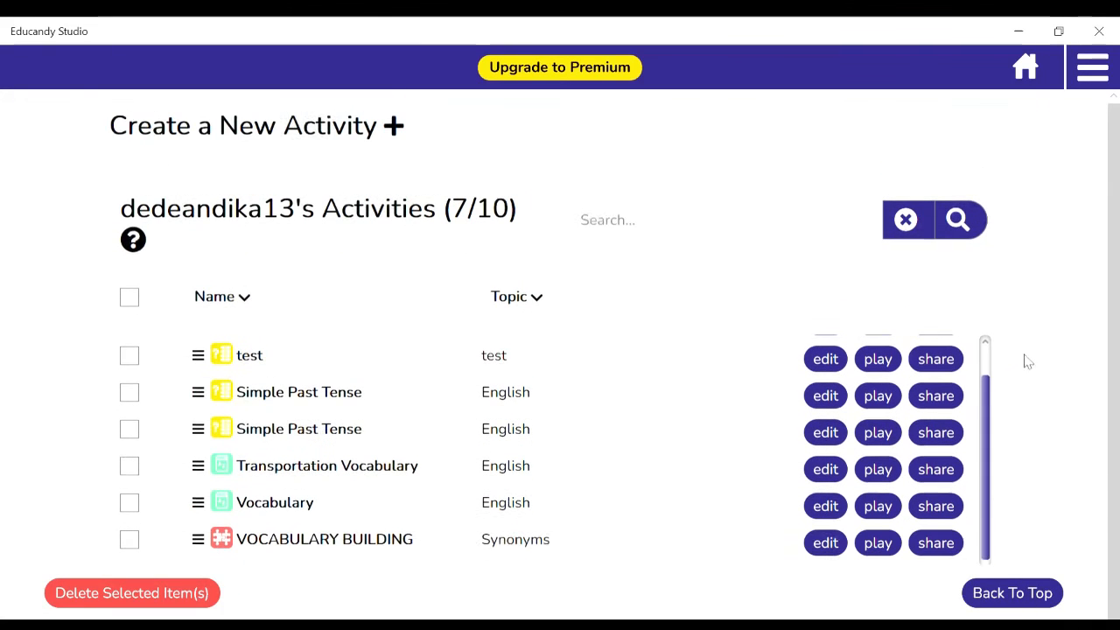